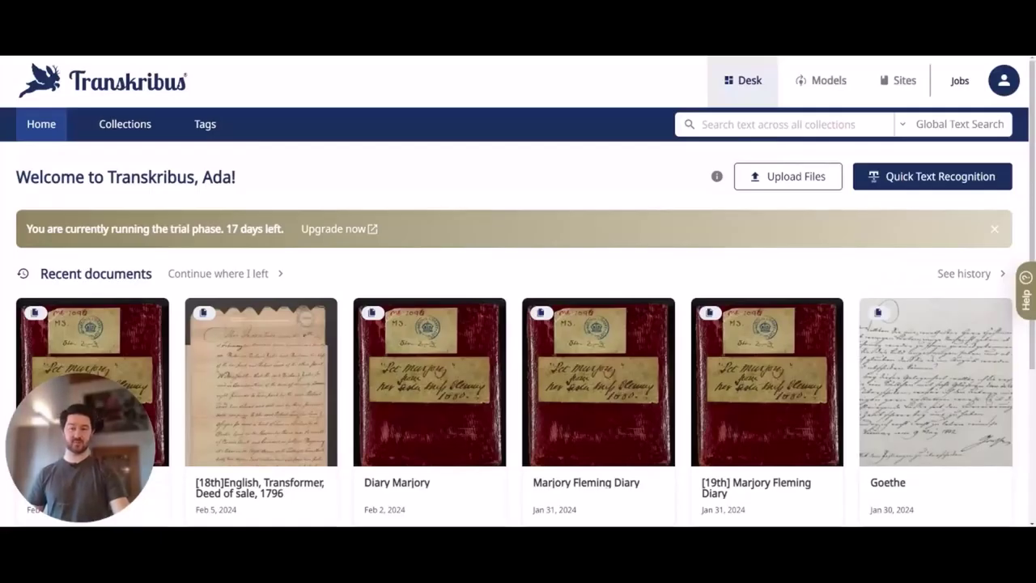
# Open the Transkribus Sites Publishing M. Fleming collection from the list of collections
pyautogui.scroll(-2, 502, 267)
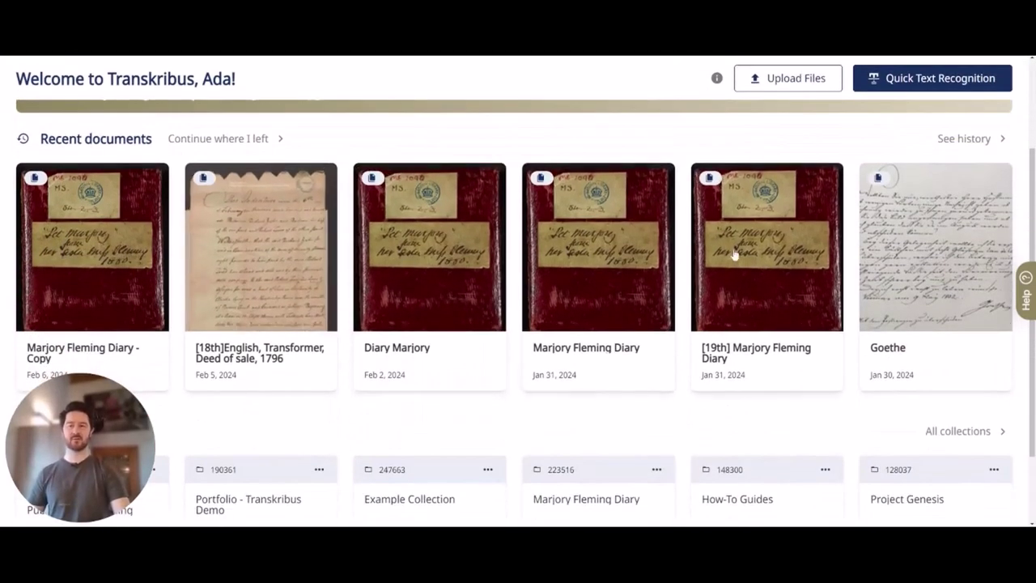
pyautogui.scroll(-1, 740, 261)
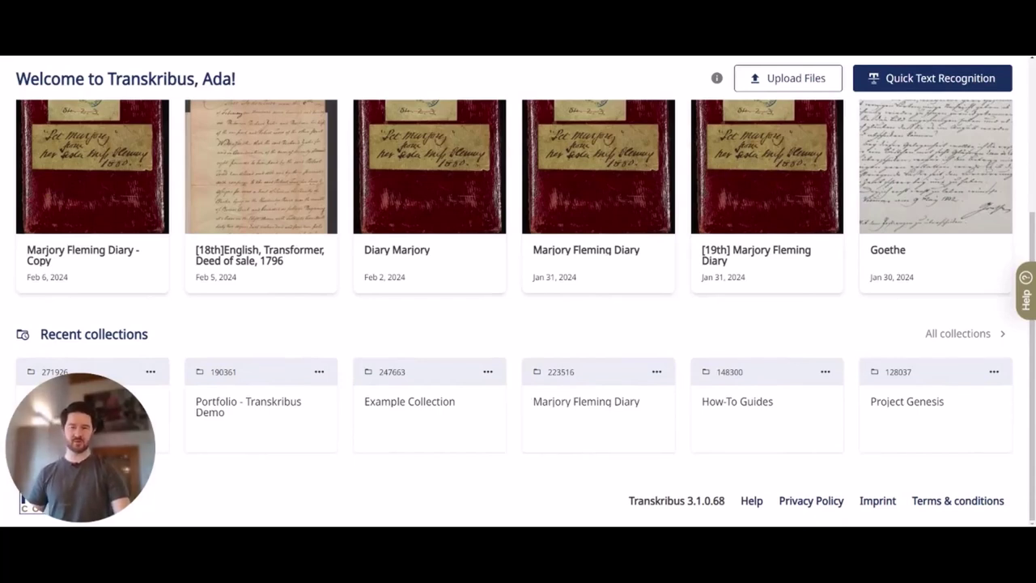
pyautogui.scroll(3, 513, 402)
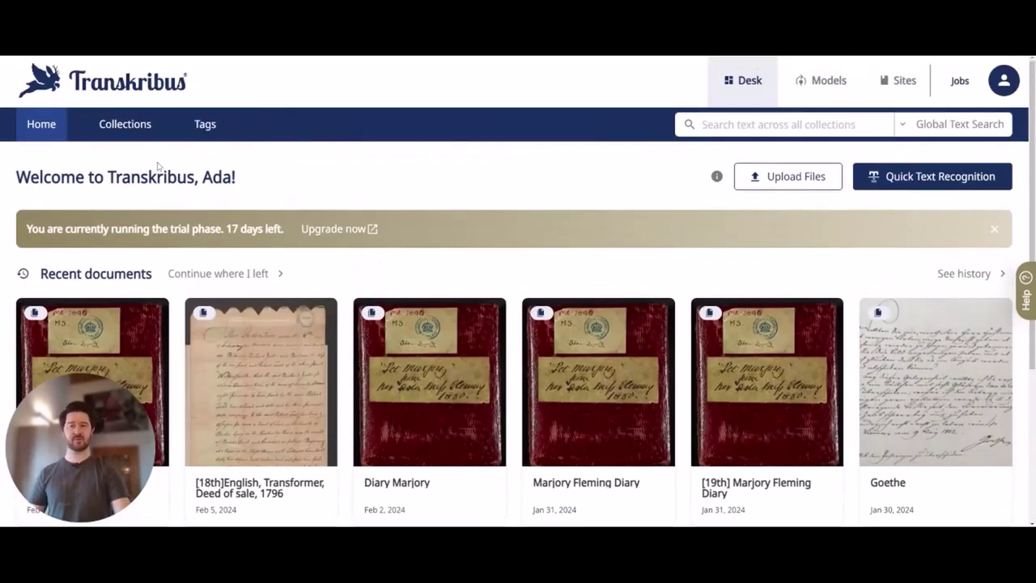
pyautogui.click(125, 130)
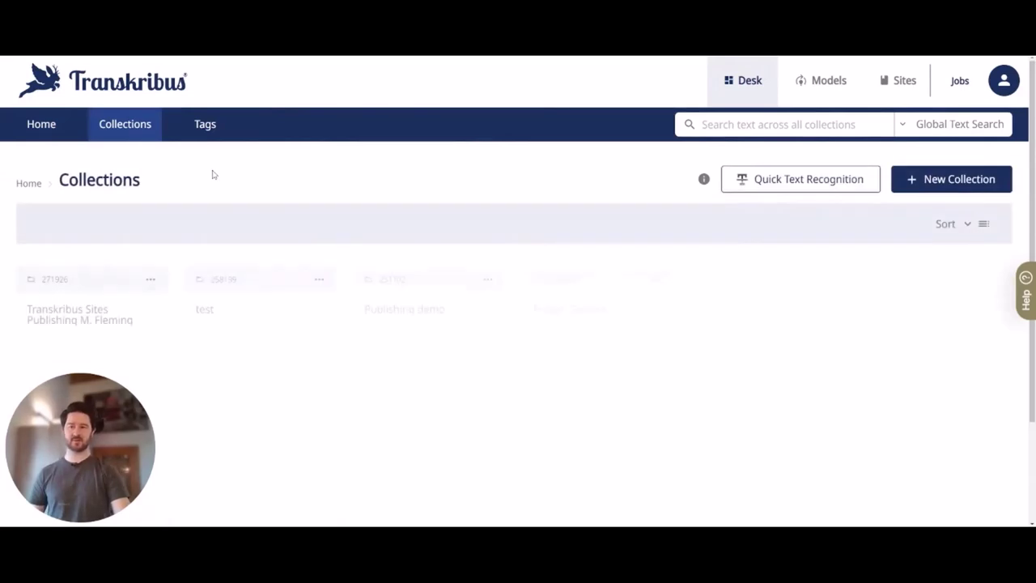
pyautogui.scroll(-2, 115, 232)
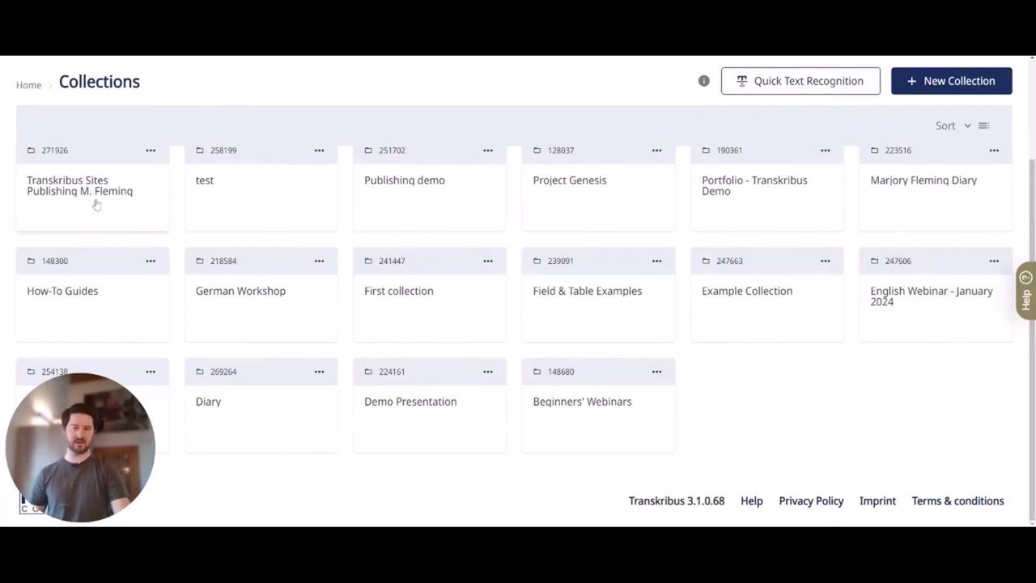
pyautogui.click(95, 204)
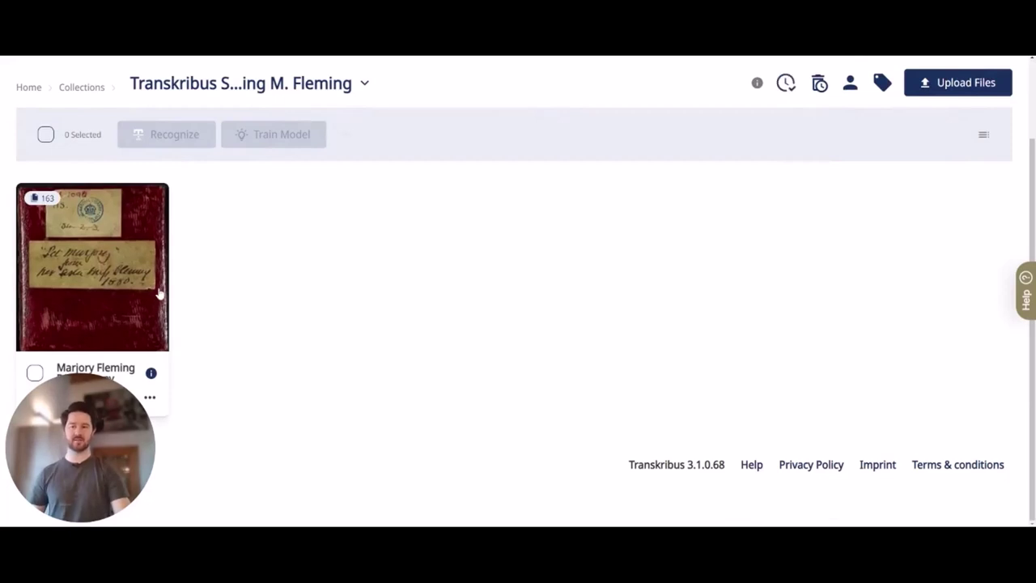
# Open the Marjory Fleming Diary - Copy document and browse its page thumbnails
pyautogui.click(103, 273)
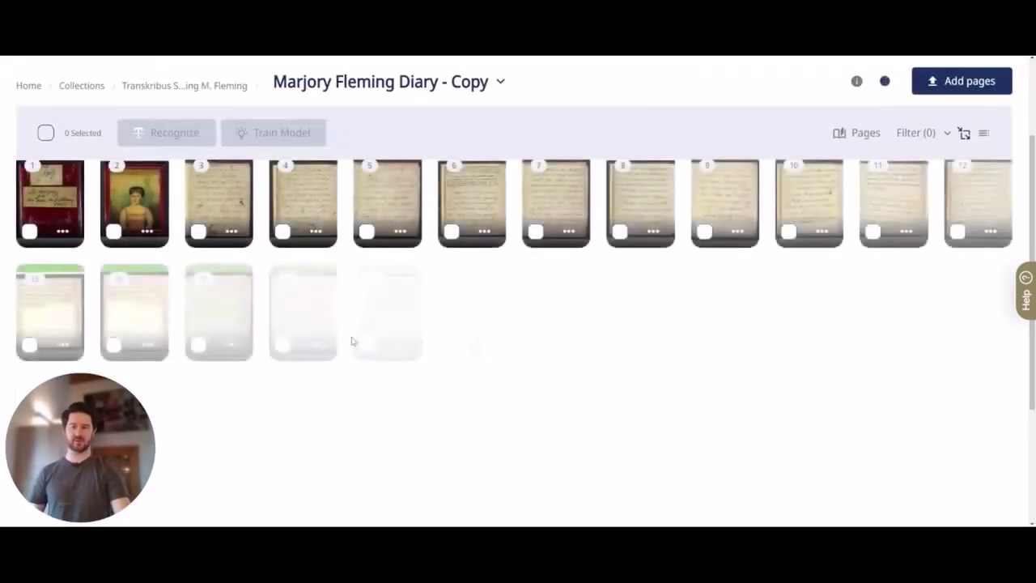
pyautogui.scroll(1, 351, 340)
pyautogui.scroll(-3, 426, 393)
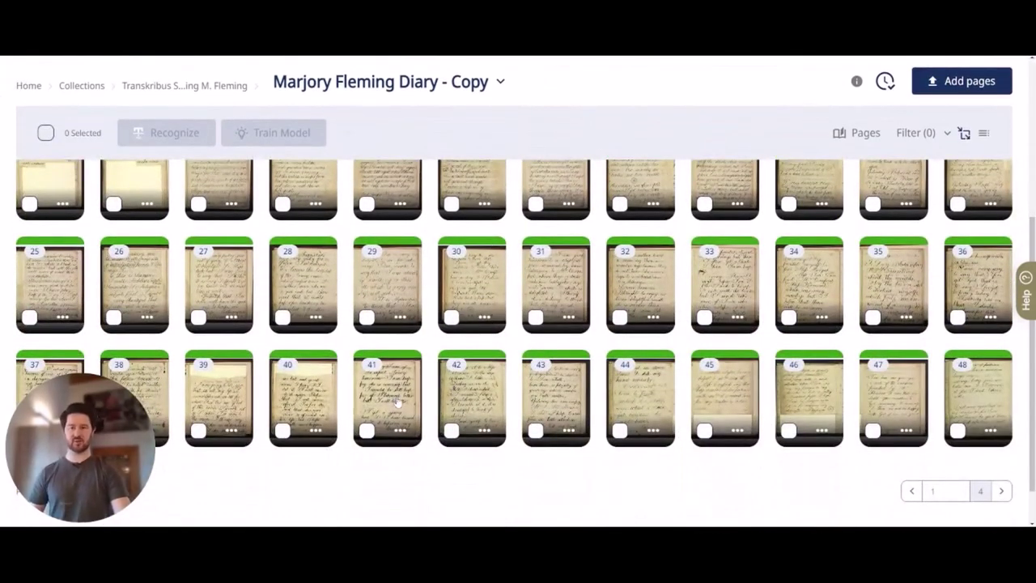
pyautogui.scroll(2, 396, 401)
pyautogui.scroll(1, 382, 307)
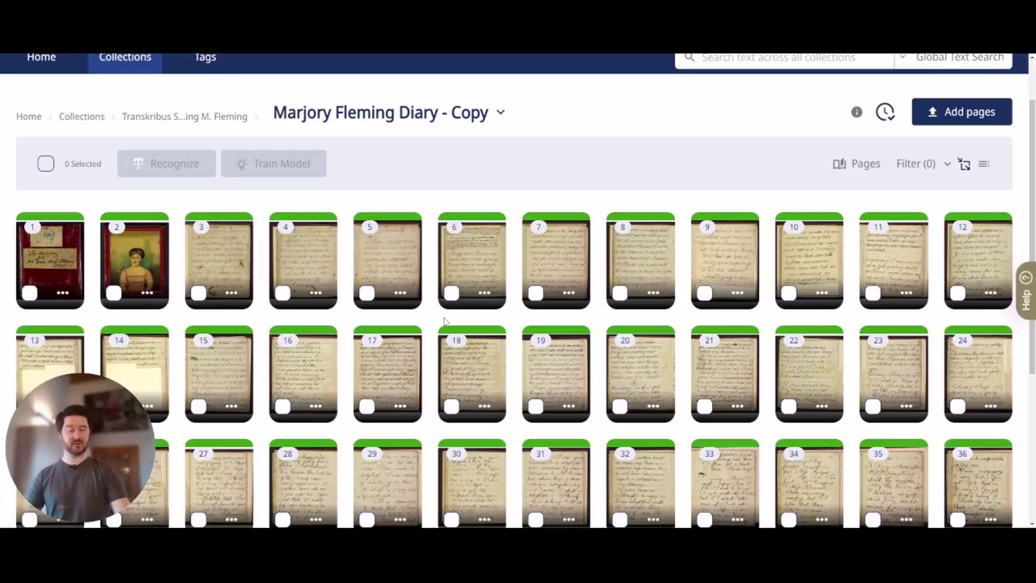
pyautogui.scroll(1, 443, 322)
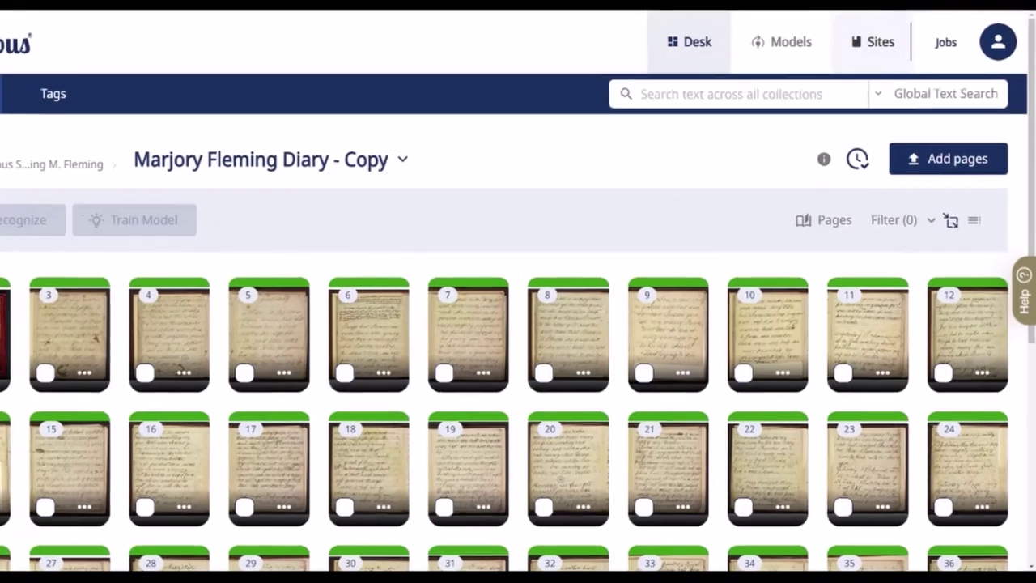
# Go to the Sites area and start creating a new site
pyautogui.click(871, 28)
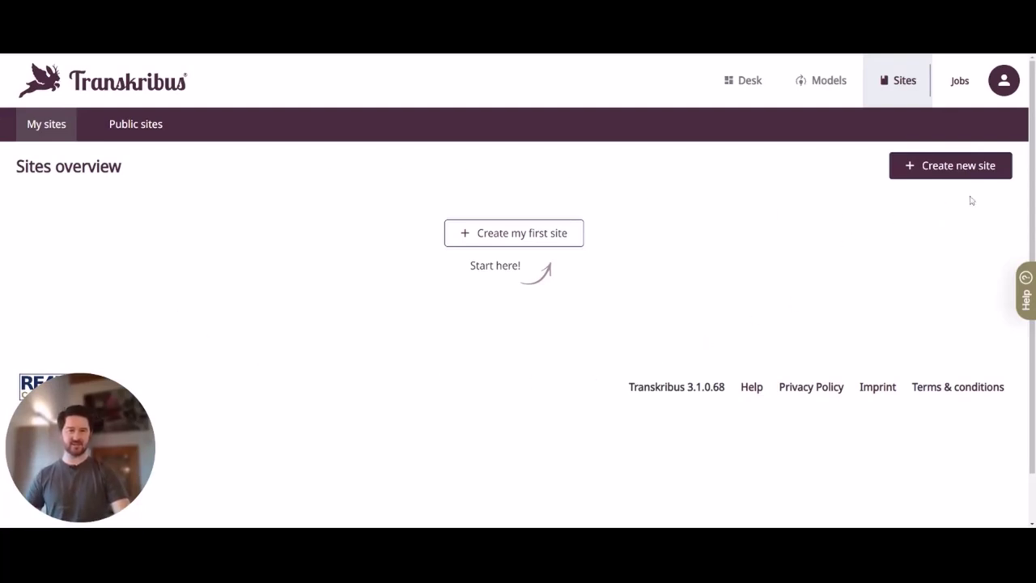
pyautogui.click(965, 172)
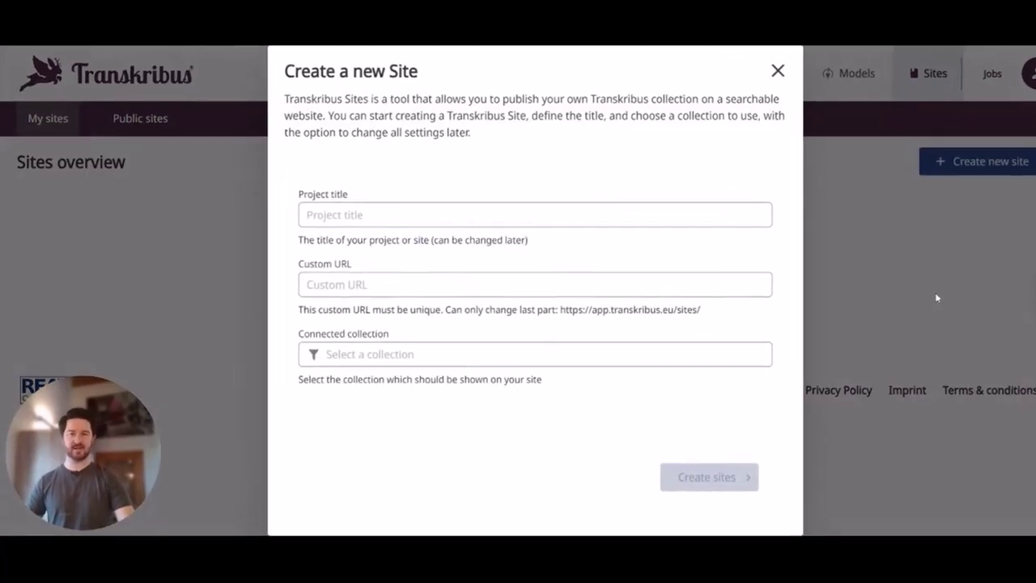
# Enter 'Fleming Diary' as the project title and 'flemingdiary' as the custom URL
pyautogui.click(353, 203)
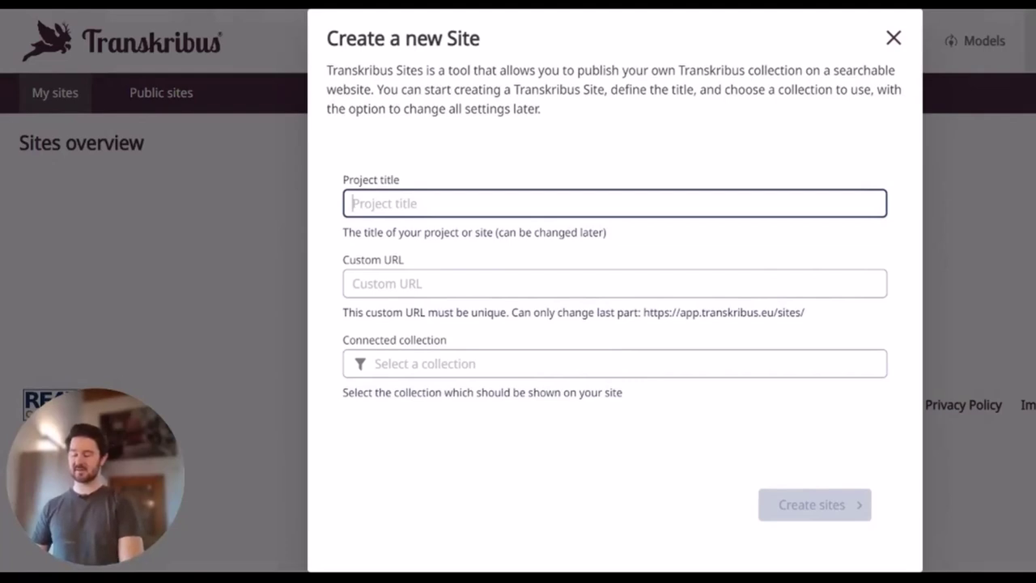
pyautogui.write('Fleming Diary')
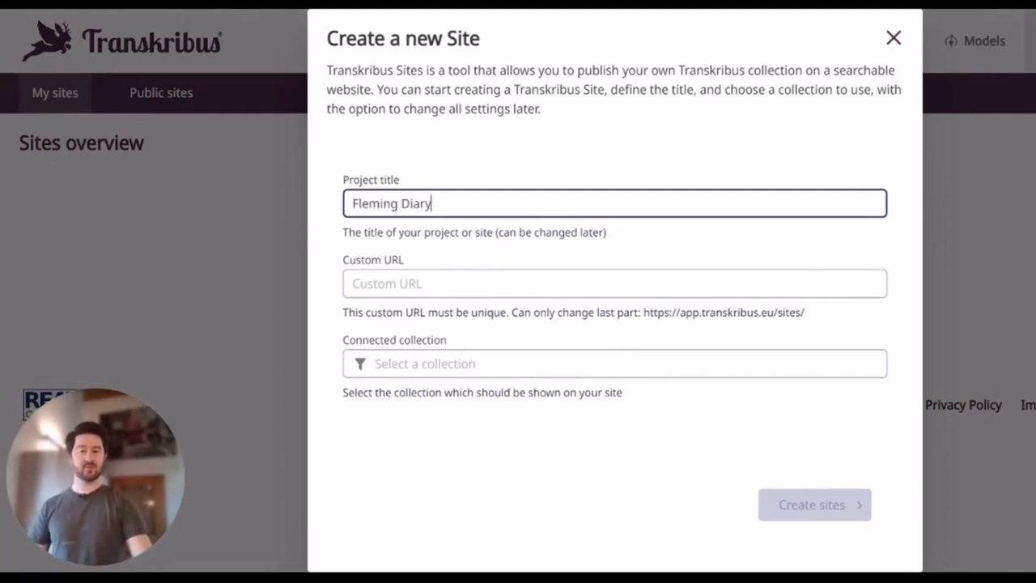
pyautogui.press('Tab')
pyautogui.write('flemingdiary')
pyautogui.moveTo(643, 312); pyautogui.dragTo(869, 315)
# Connect the Transkribus Sites Publishing M. Fleming collection and create the site
pyautogui.click(809, 363)
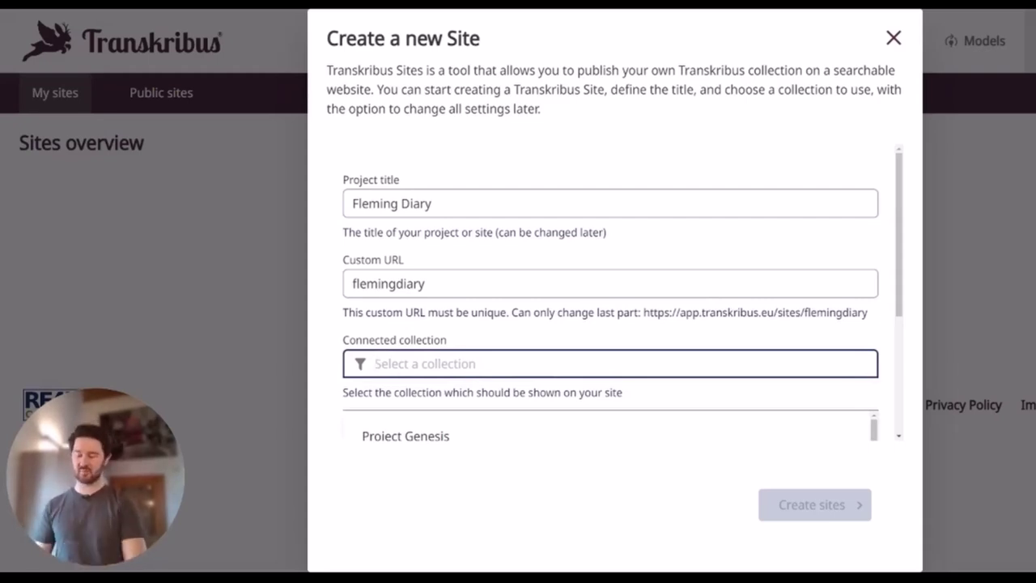
pyautogui.write('transkri')
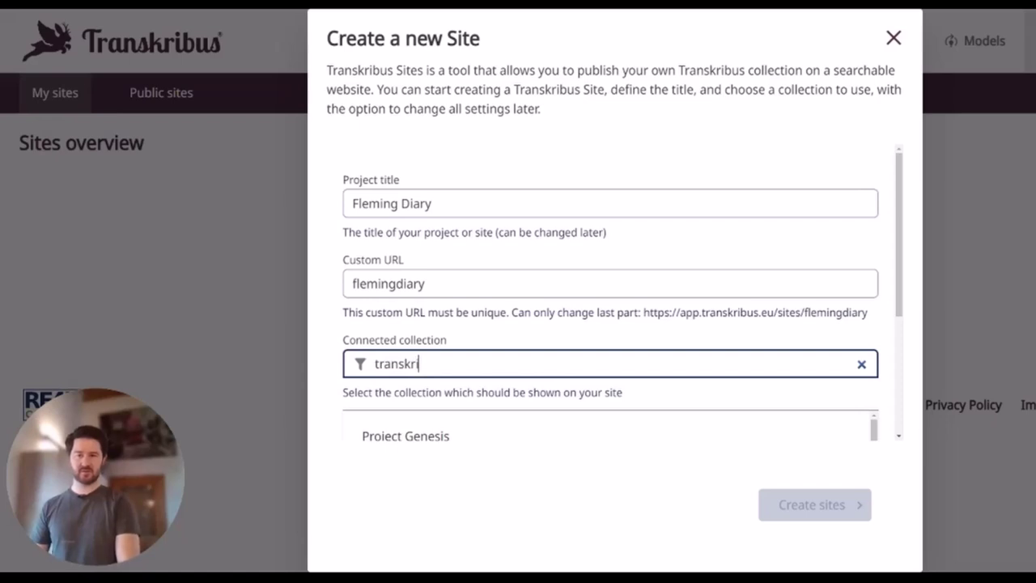
pyautogui.write('bus sit')
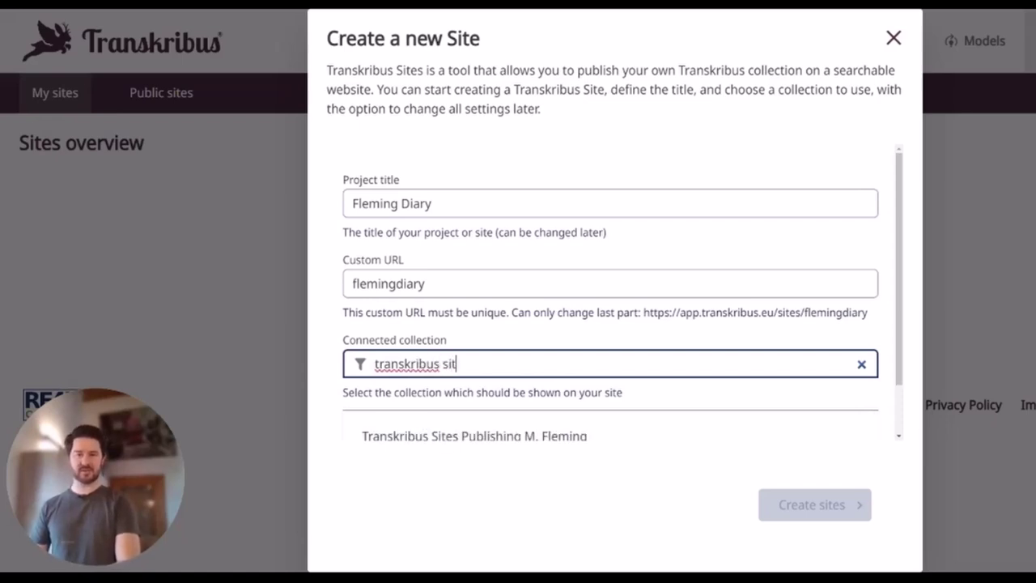
pyautogui.write('es')
pyautogui.scroll(-1, 549, 438)
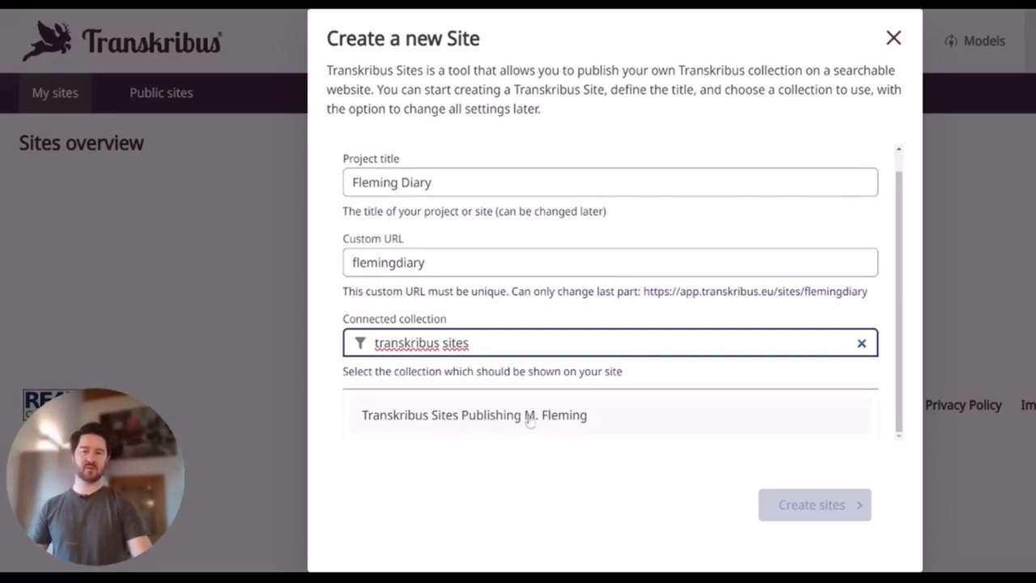
pyautogui.click(529, 416)
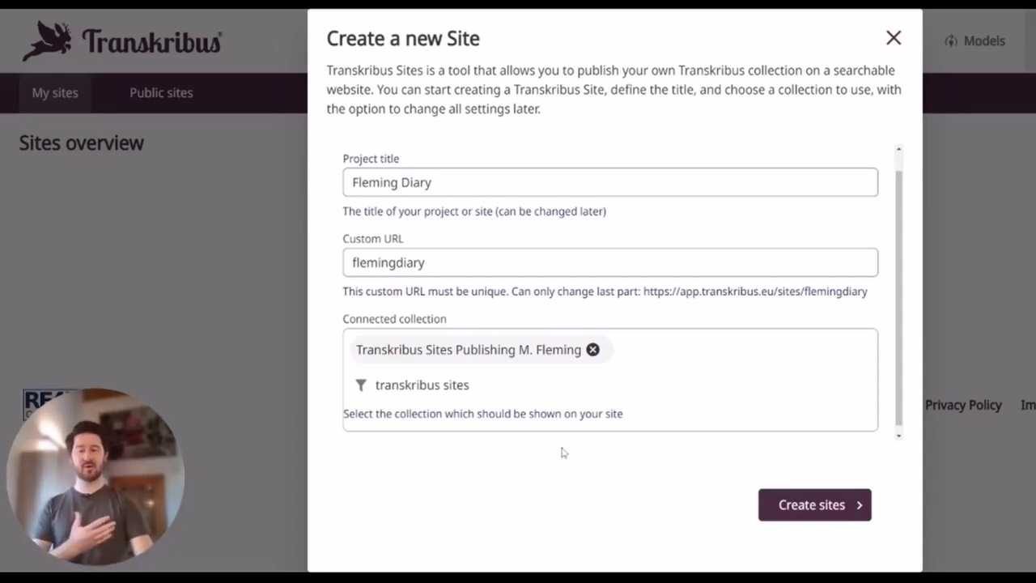
pyautogui.click(825, 507)
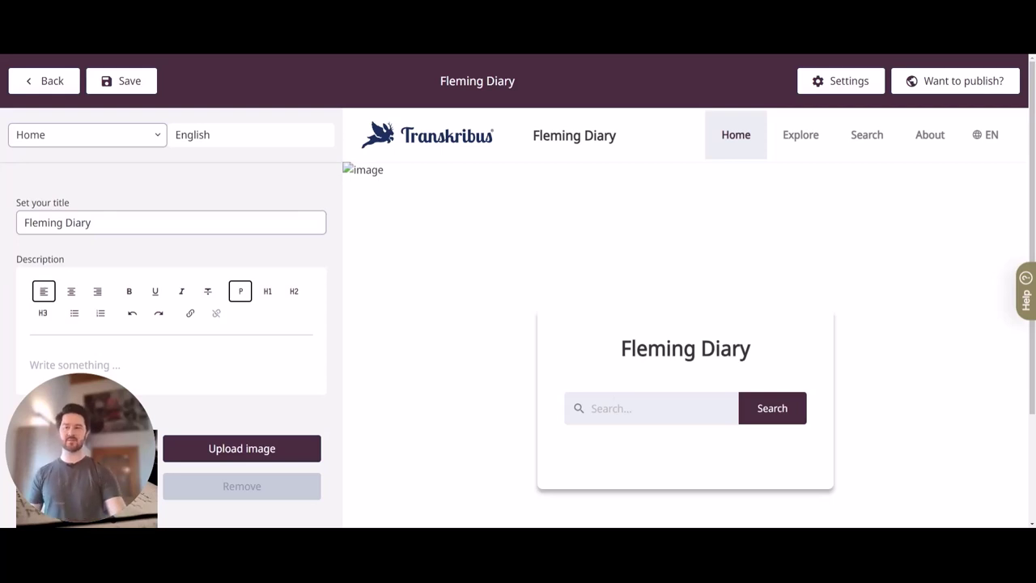
# Change the site title to 'Research on Fleming Diary'
pyautogui.click(24, 223)
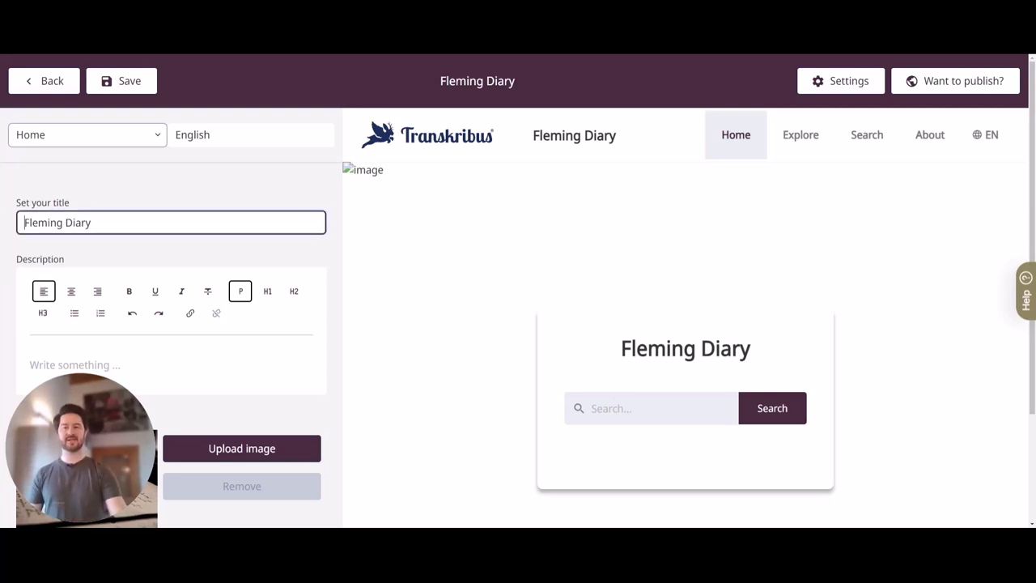
pyautogui.write('Research on')
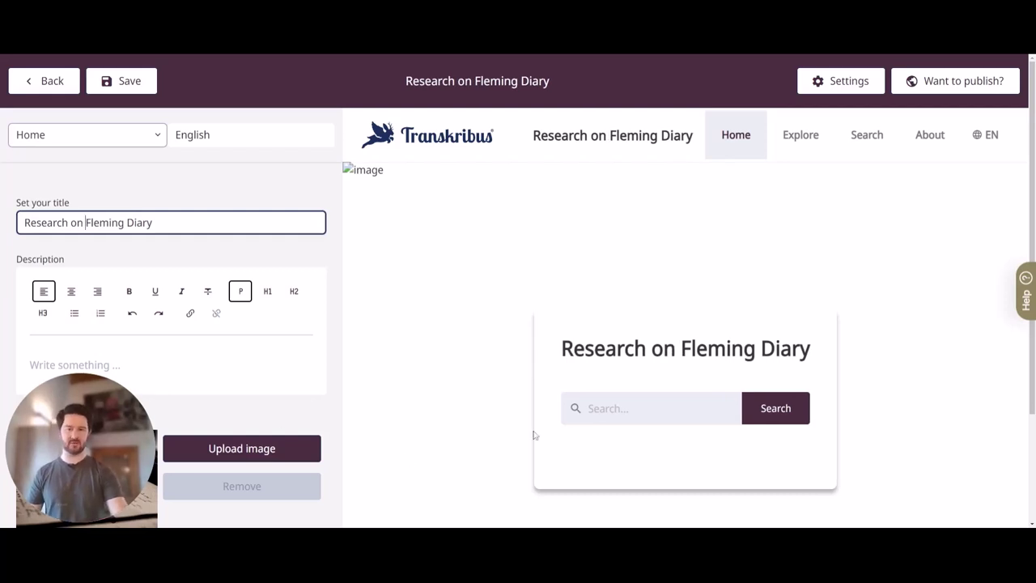
pyautogui.moveTo(560, 350); pyautogui.dragTo(811, 352)
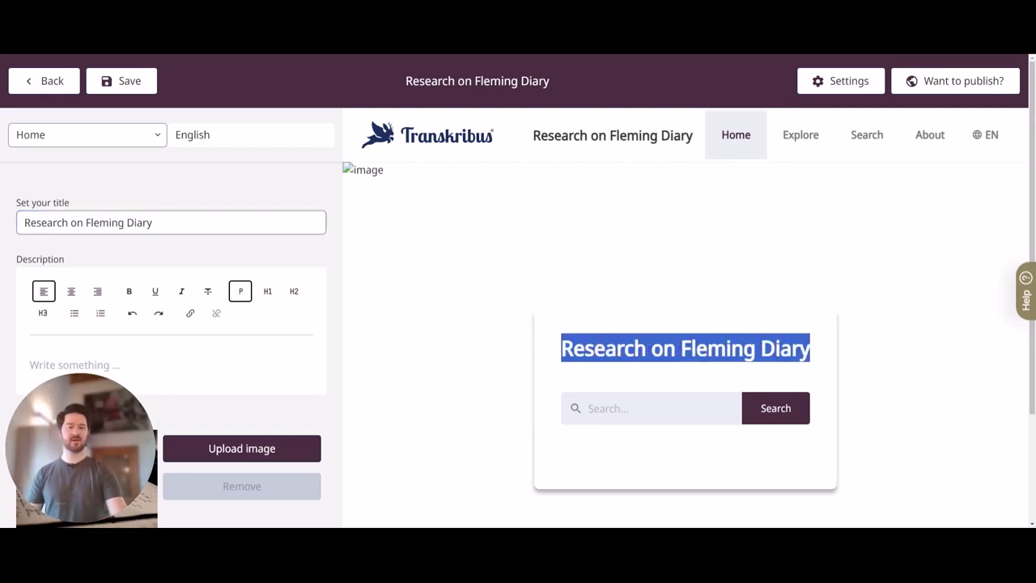
# Paste the biography paragraph about the diarist's Kirkcaldy birth into the Home page description
pyautogui.click(635, 381)
pyautogui.click(162, 365)
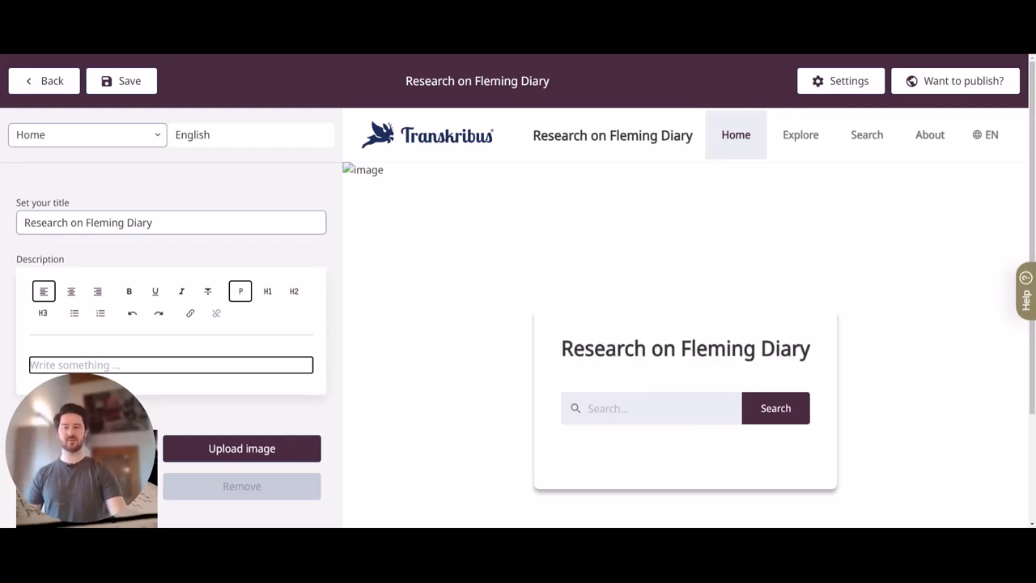
pyautogui.write("Born in Kirkcaldy, Scotland on 15 January 1803, Marjorie was the third child of James Fleming and his wife Isabella. Her uncle Thomas Fleming was minister of Kirkcaldy parish church. Her mother's relations were acquainted in Edinburgh with the young Walter Scott.")
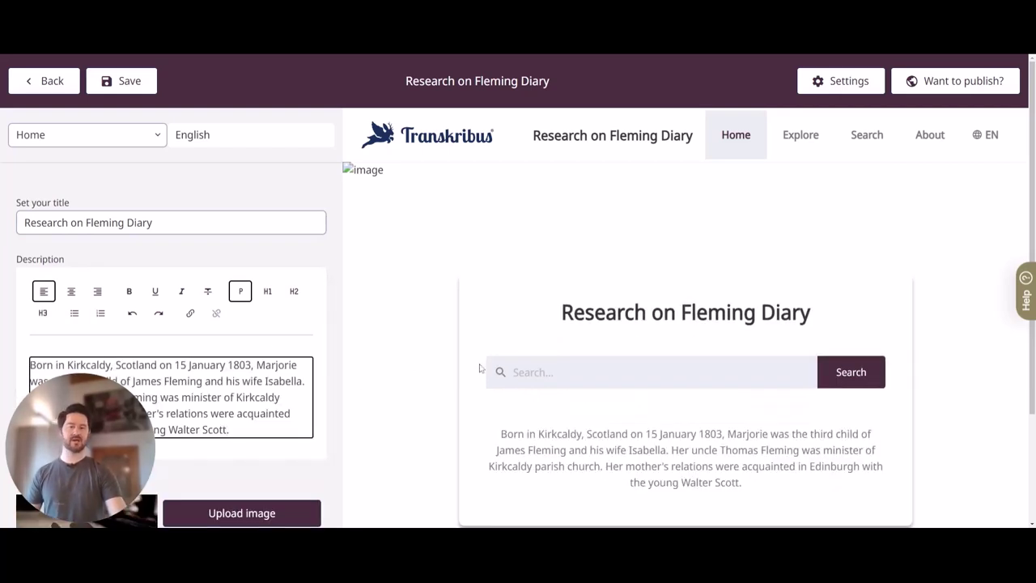
pyautogui.scroll(-1, 482, 368)
pyautogui.scroll(-3, 860, 259)
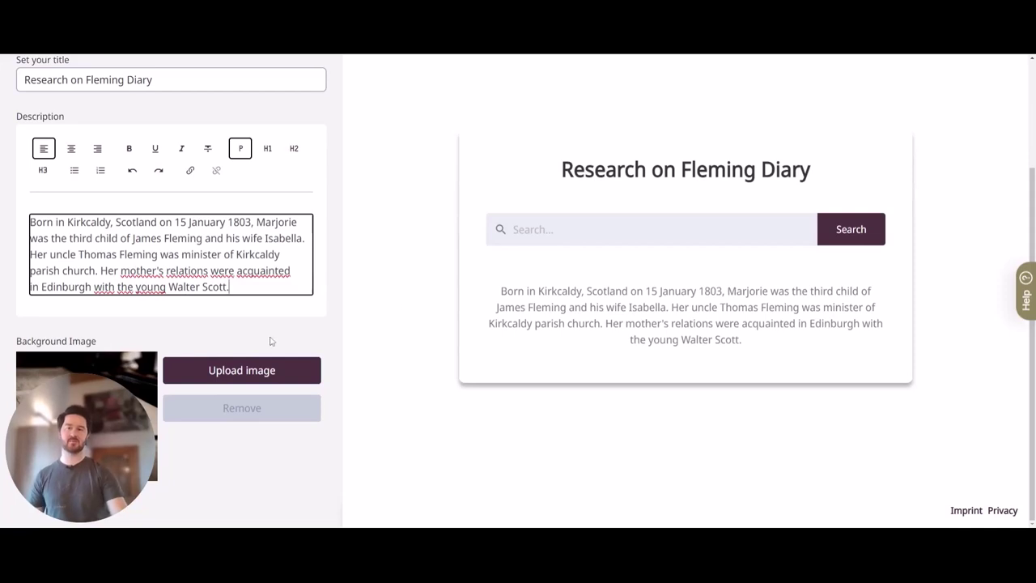
pyautogui.scroll(4, 269, 347)
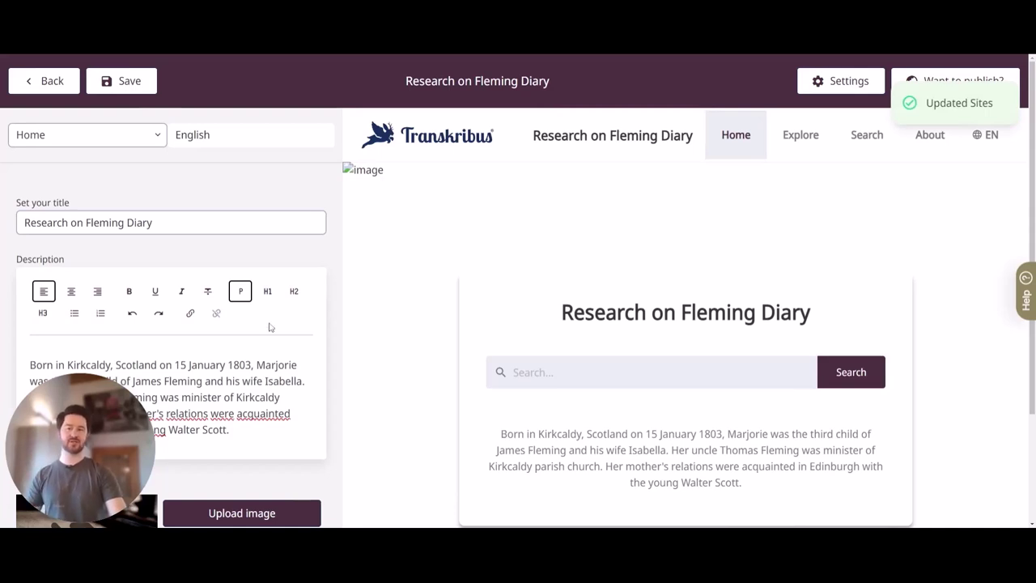
pyautogui.scroll(-4, 271, 327)
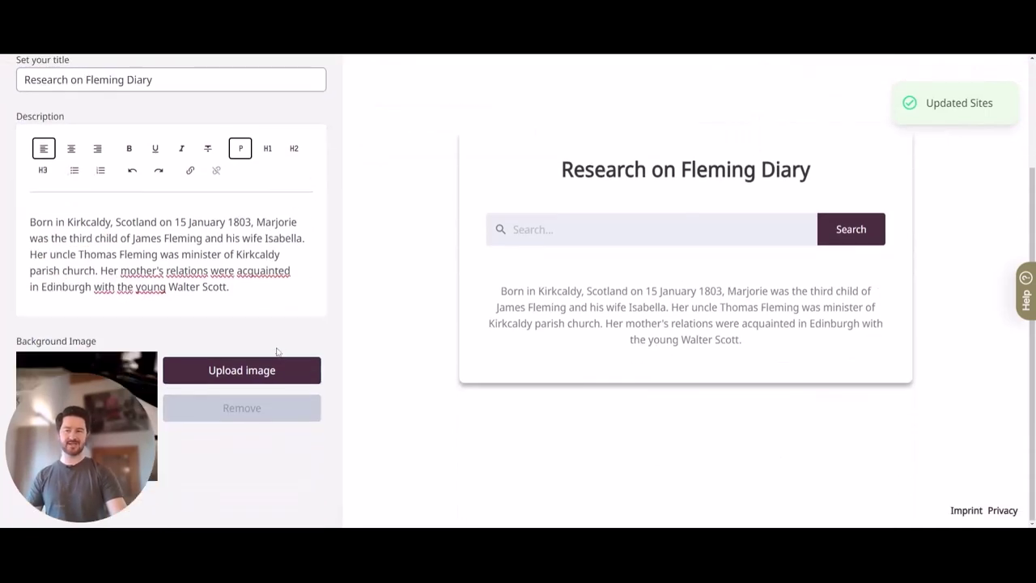
# Upload the red diary cover photo as the Home page background image
pyautogui.click(240, 370)
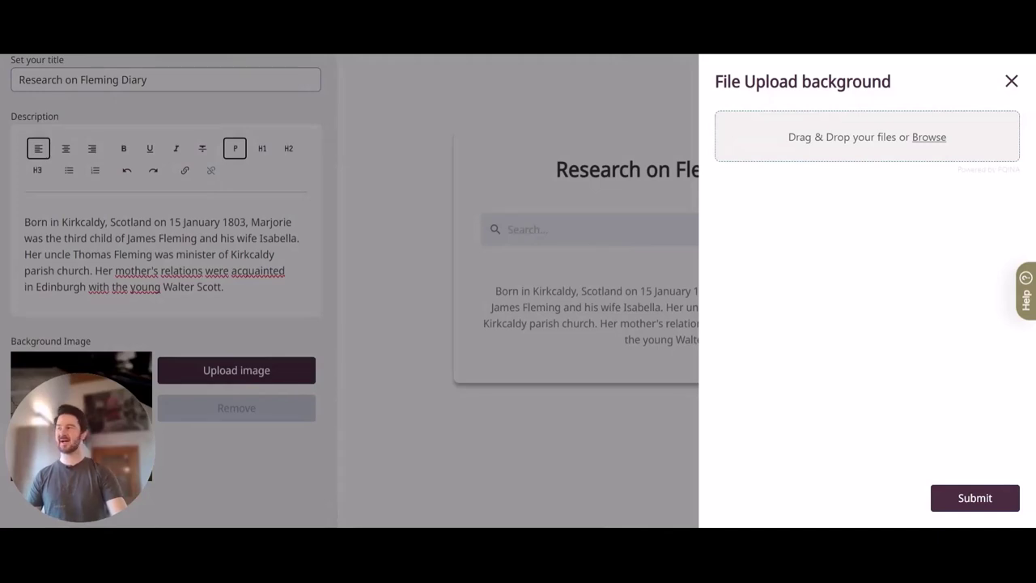
pyautogui.moveTo(761, 142); pyautogui.dragTo(801, 141)
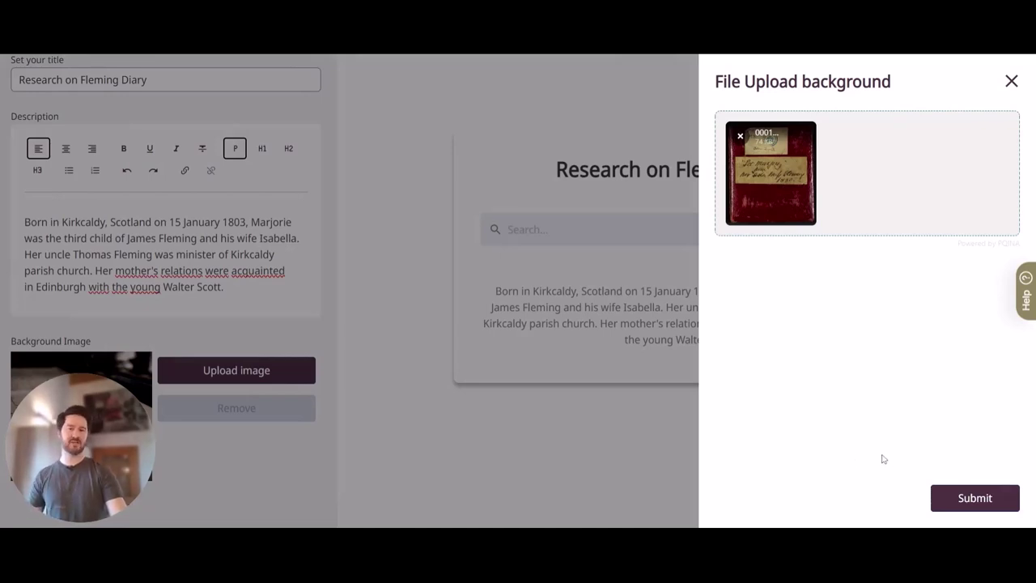
pyautogui.click(980, 506)
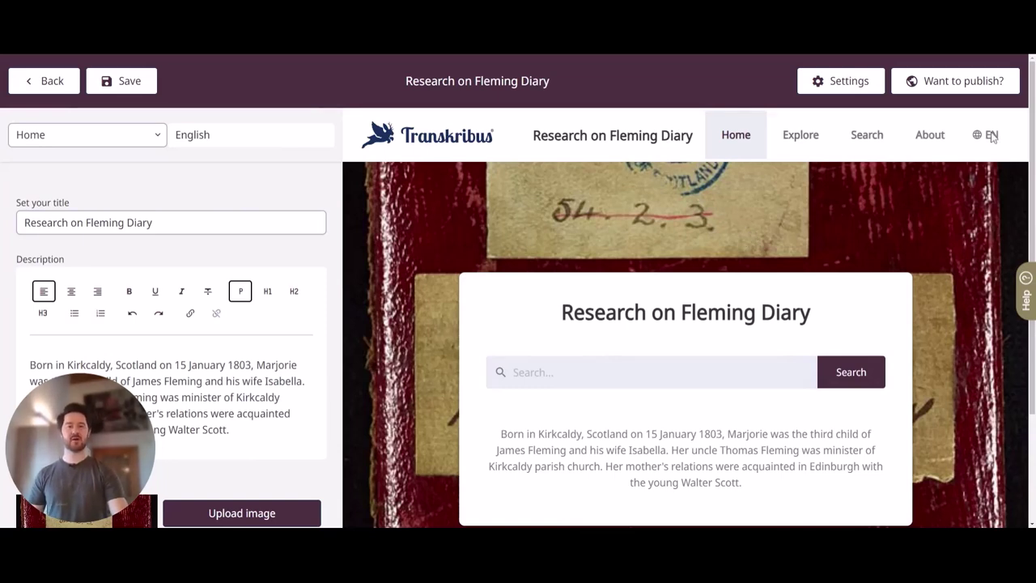
pyautogui.click(789, 138)
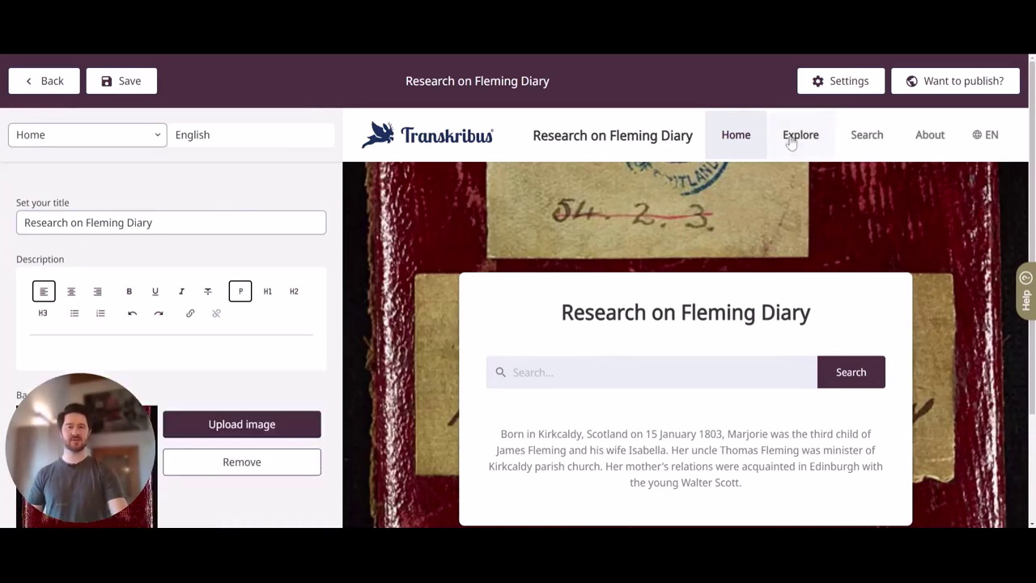
pyautogui.click(860, 139)
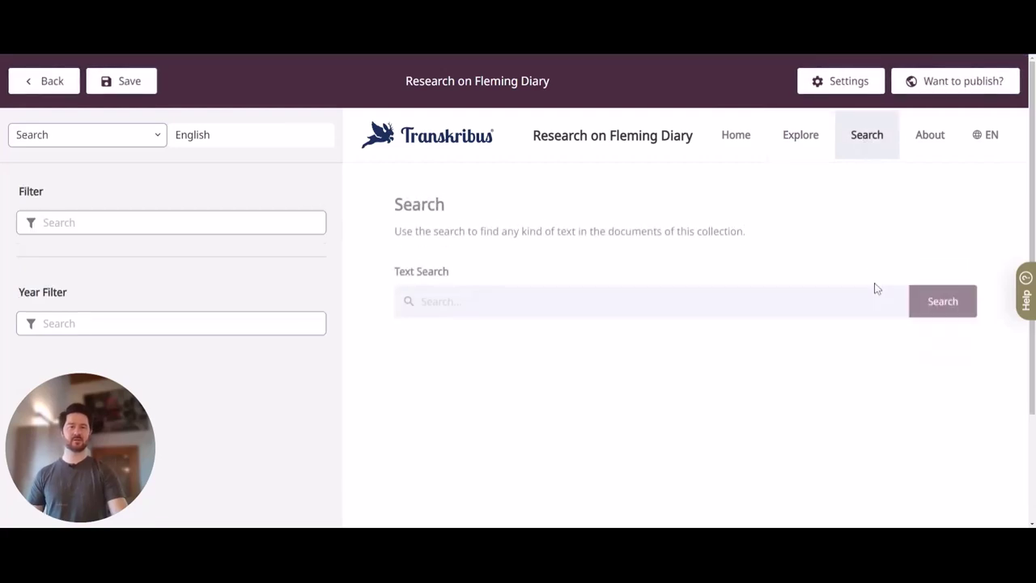
pyautogui.click(928, 139)
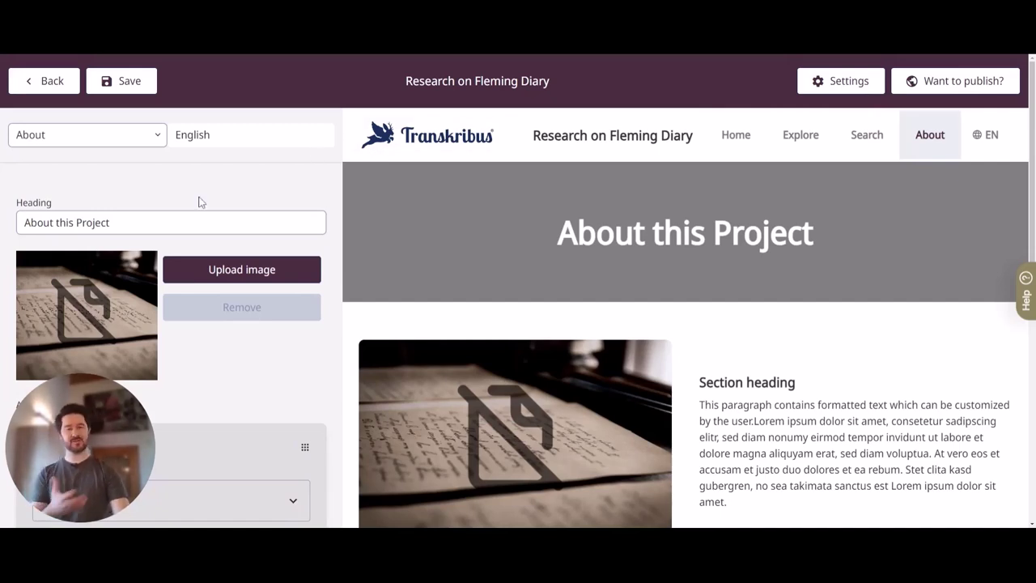
pyautogui.click(158, 137)
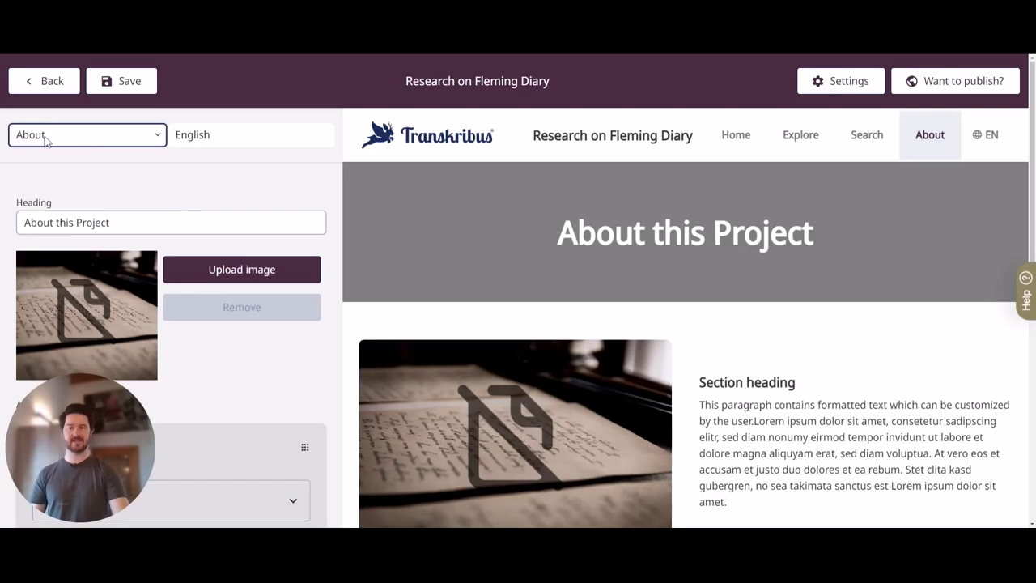
pyautogui.click(49, 152)
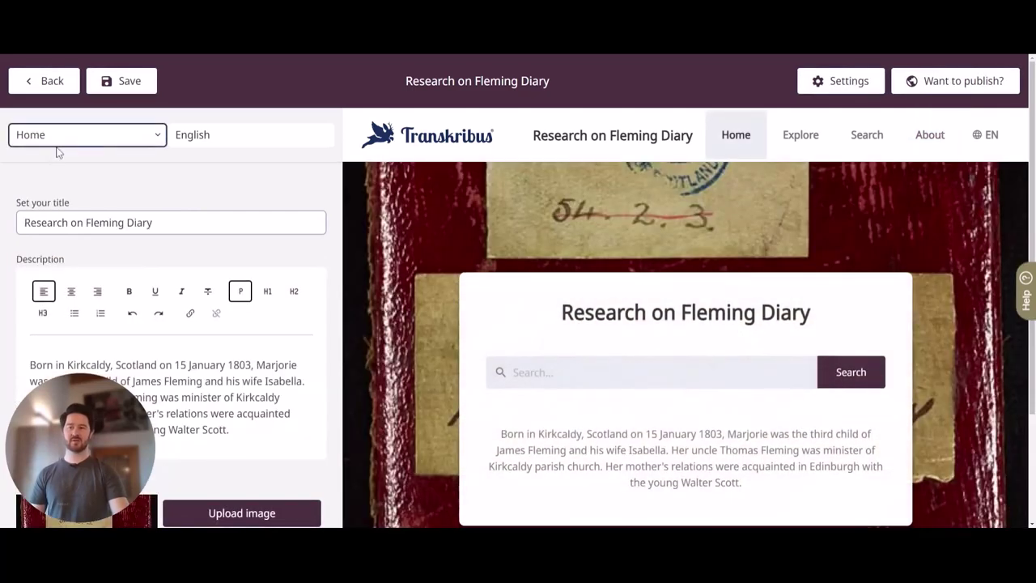
pyautogui.press('Down')
pyautogui.press('Down')
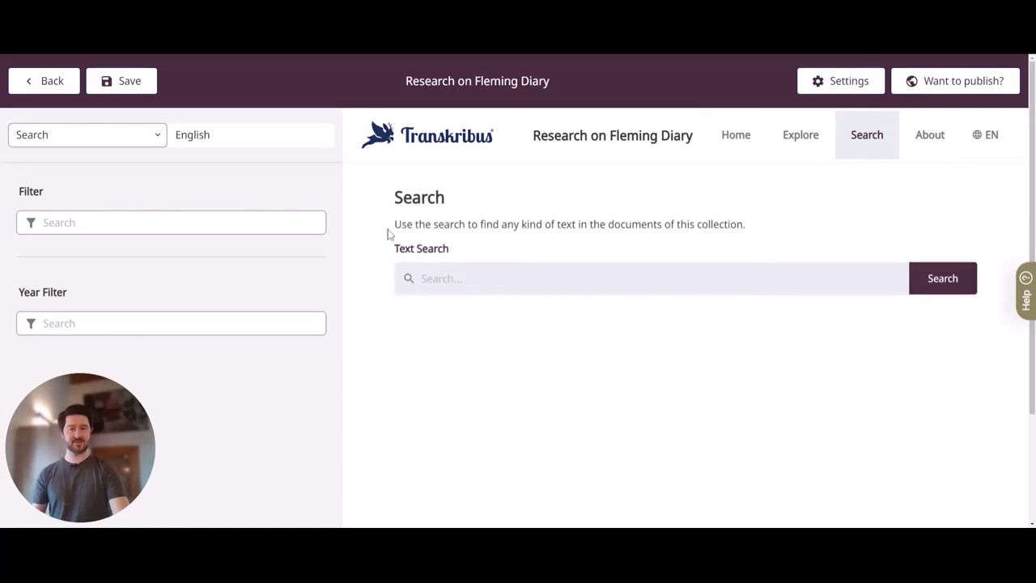
pyautogui.click(728, 143)
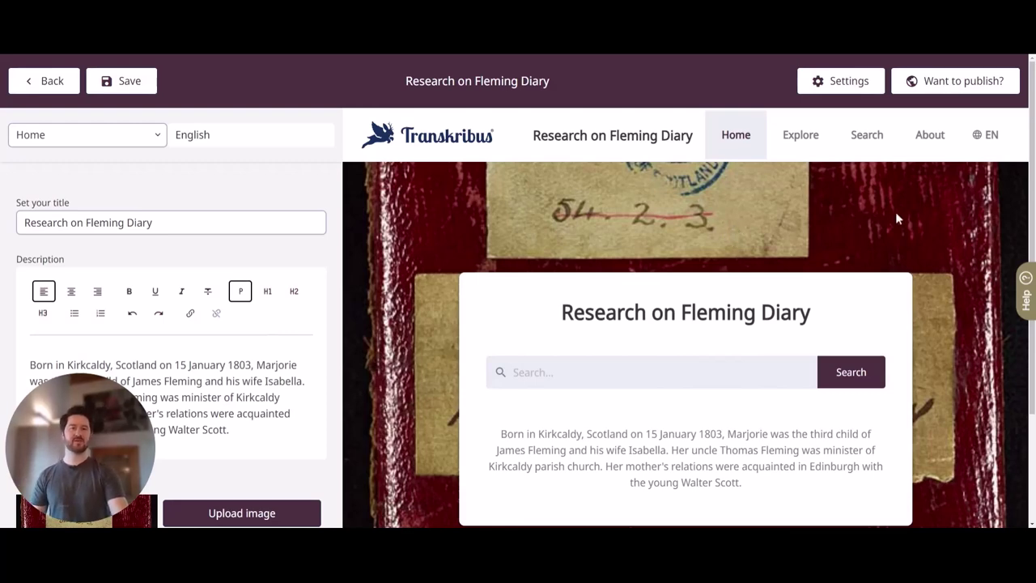
# Replace the About page heading 'About this Project' with 'Hello from the research team'
pyautogui.click(929, 139)
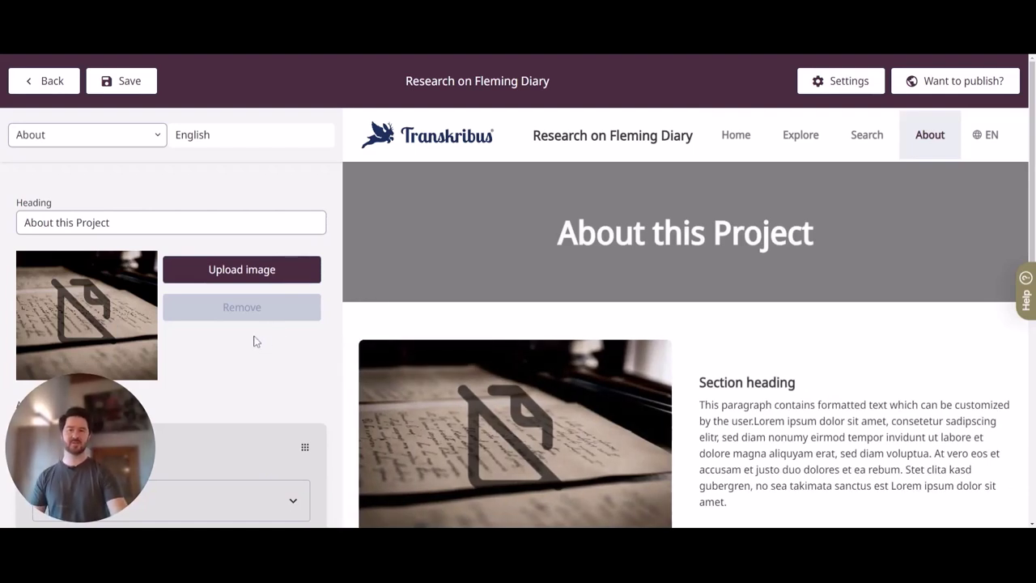
pyautogui.click(110, 222)
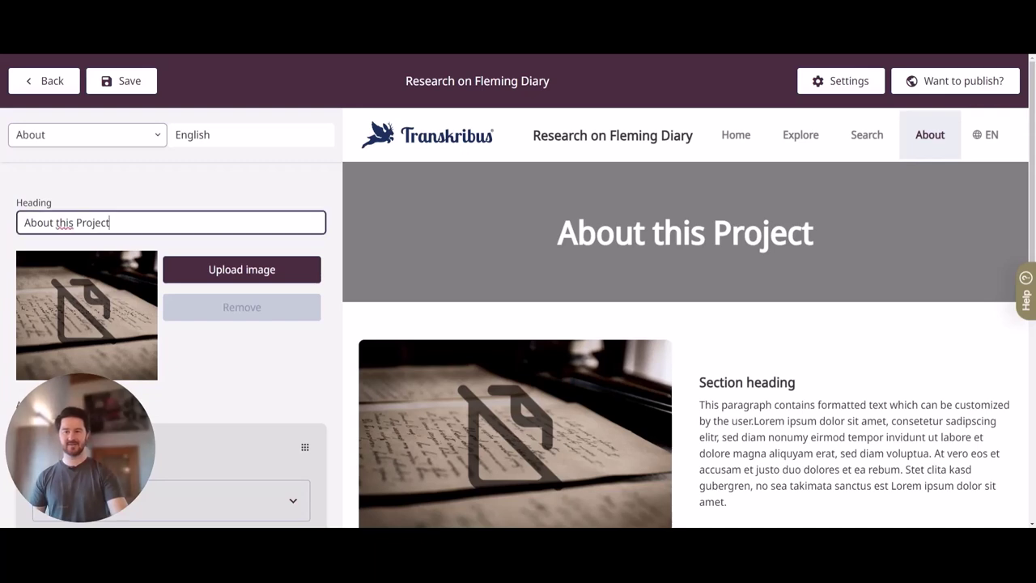
pyautogui.press('Home')
pyautogui.hotkey('ctrl', 'shift', 'Right')
pyautogui.hotkey('ctrl', 'shift', 'Right')
pyautogui.hotkey('ctrl', 'shift', 'Right')
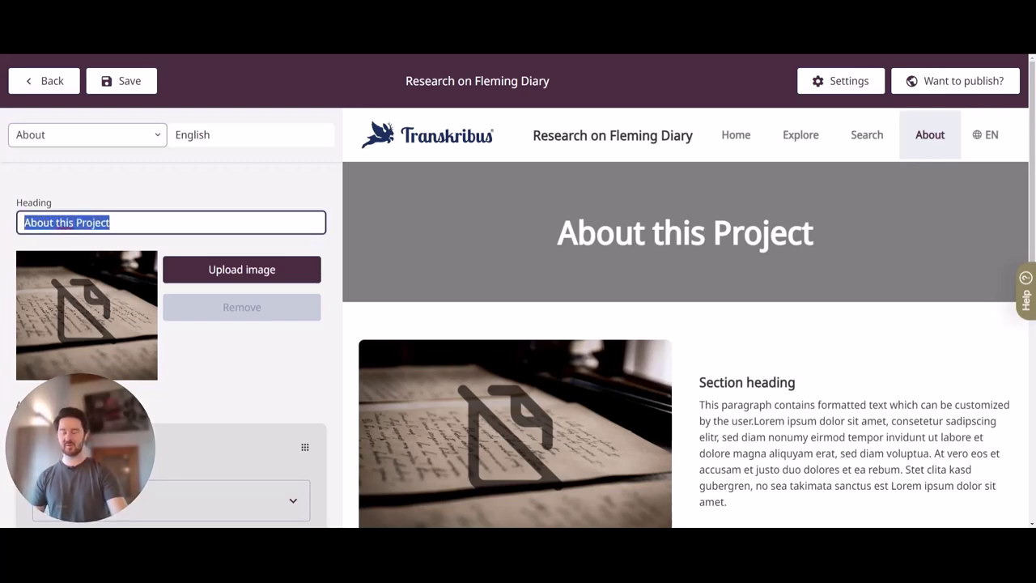
pyautogui.write('Hello from t')
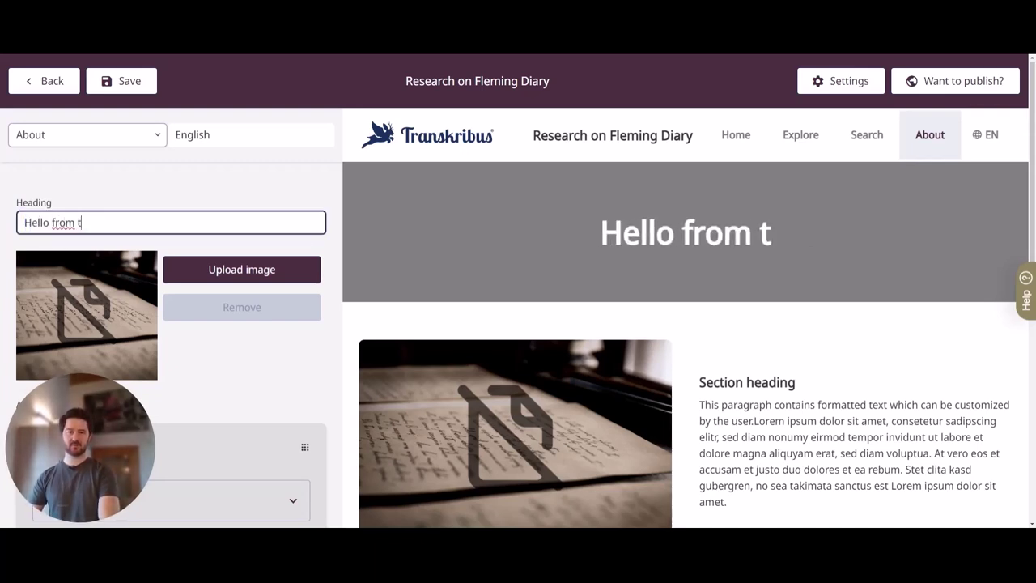
pyautogui.write('he research team')
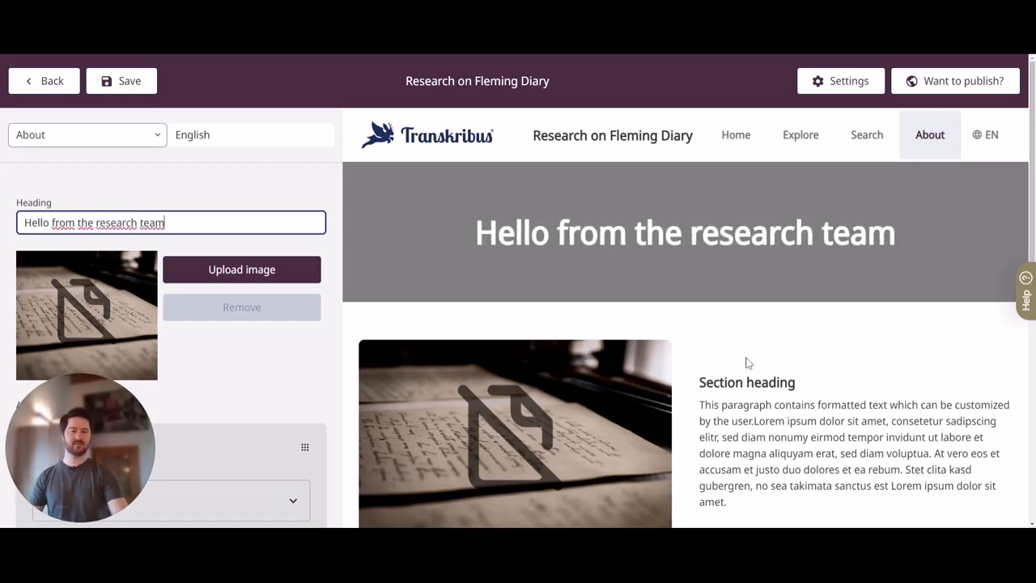
pyautogui.scroll(-5, 745, 361)
pyautogui.scroll(-5, 711, 339)
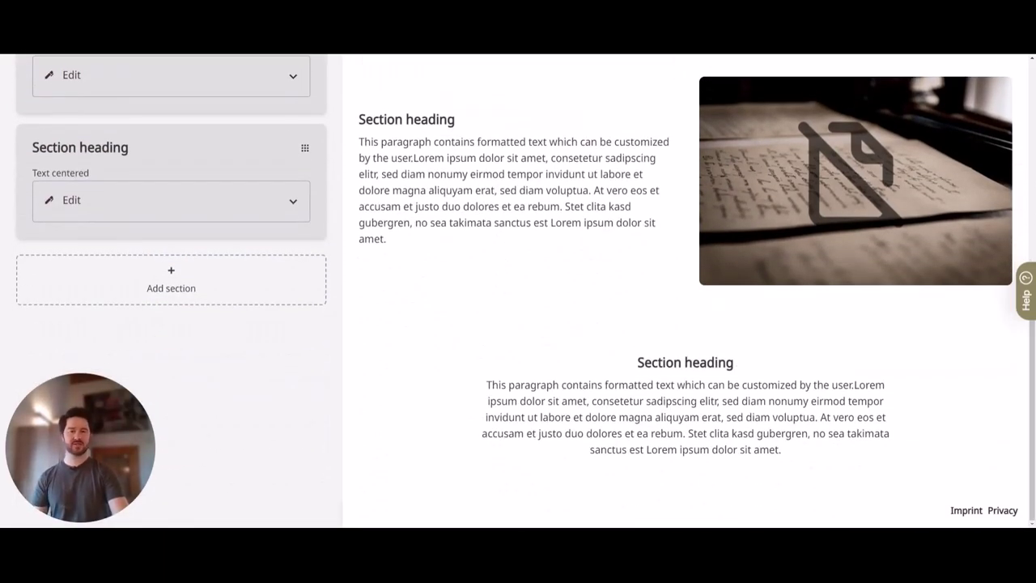
pyautogui.scroll(3, 675, 348)
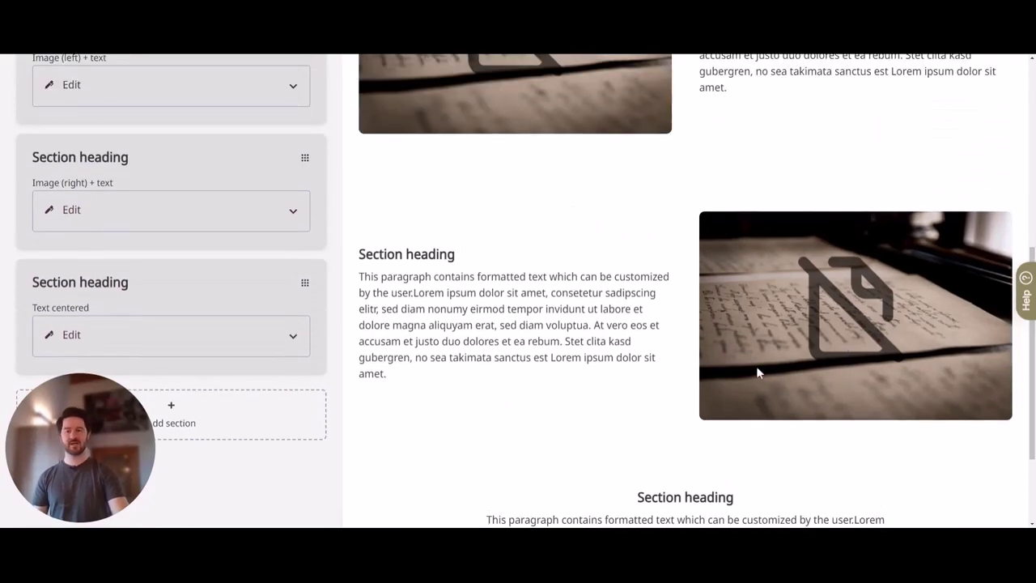
pyautogui.scroll(5, 758, 368)
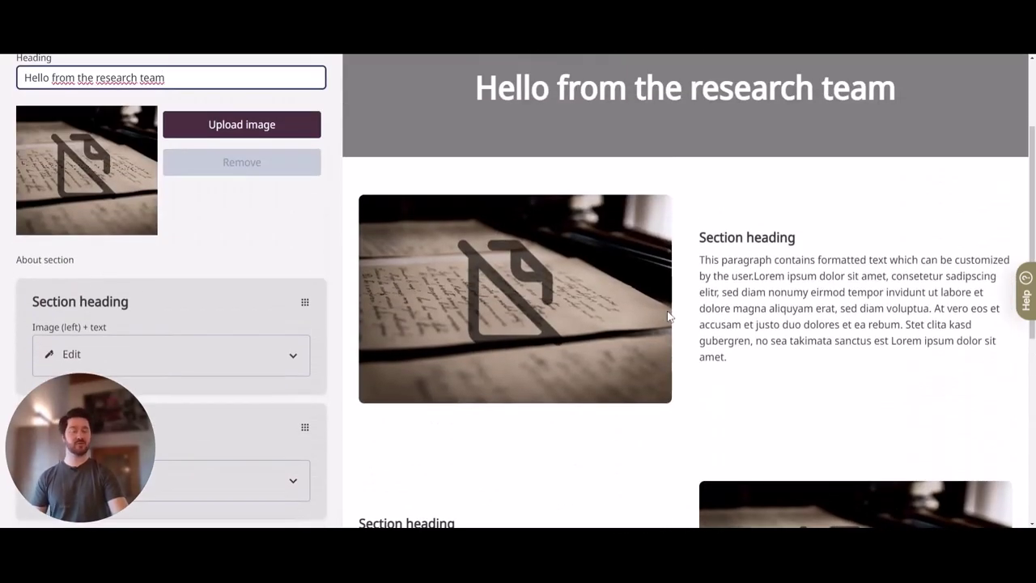
pyautogui.scroll(-3, 186, 301)
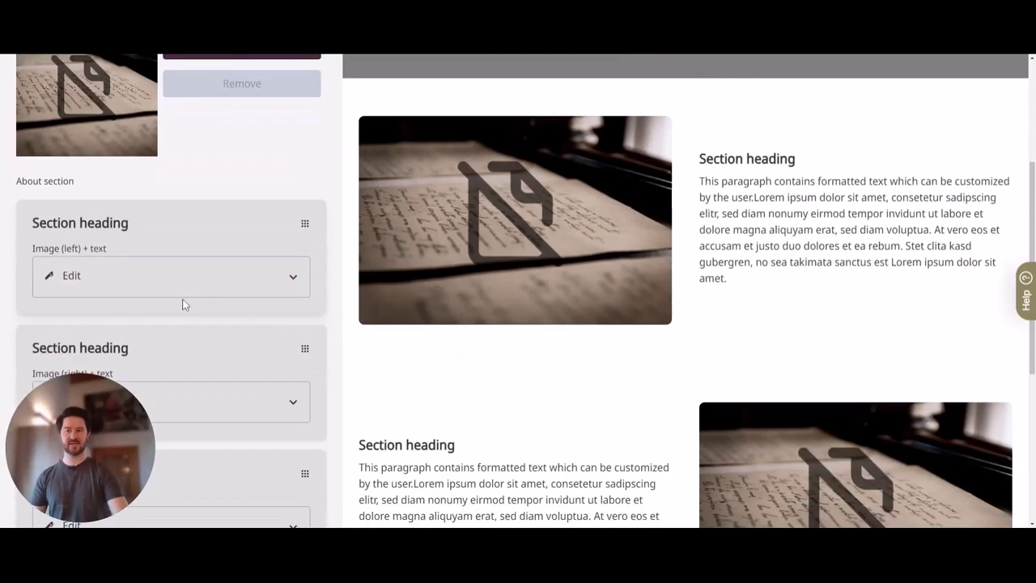
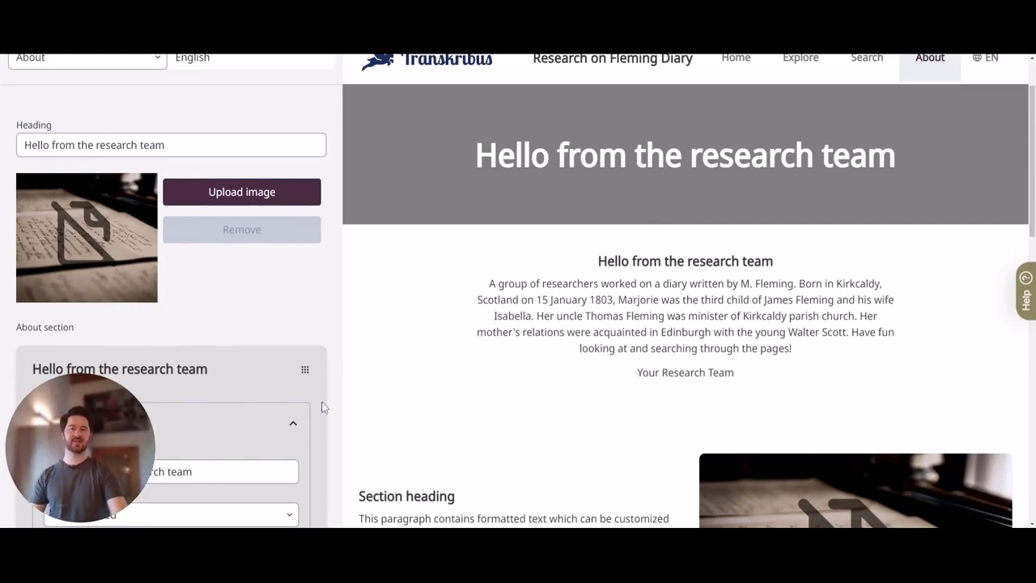
# Delete the placeholder image-and-text 'Section heading' block so one sample section follows the introduction
pyautogui.scroll(-5, 321, 407)
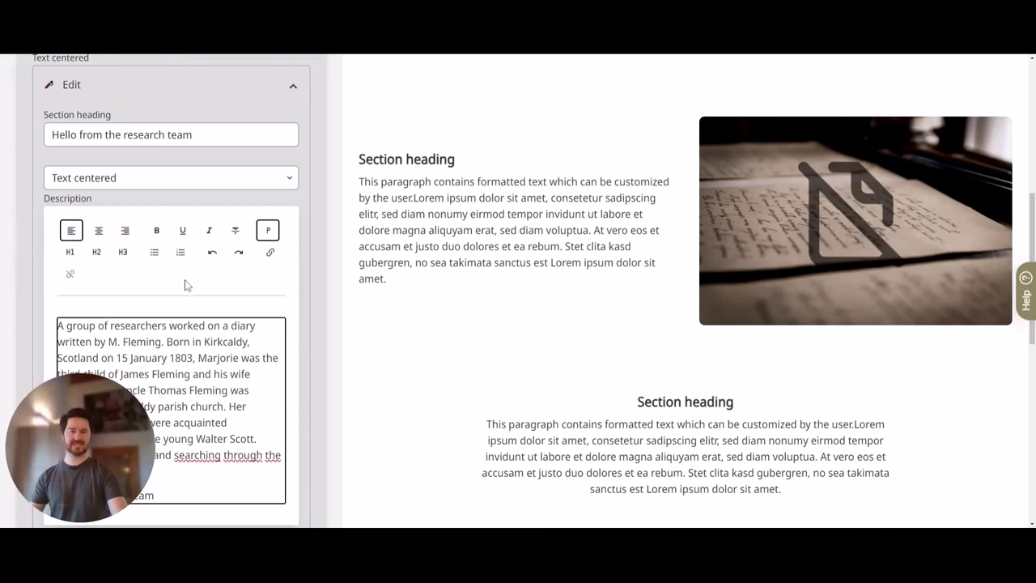
pyautogui.scroll(-4, 194, 301)
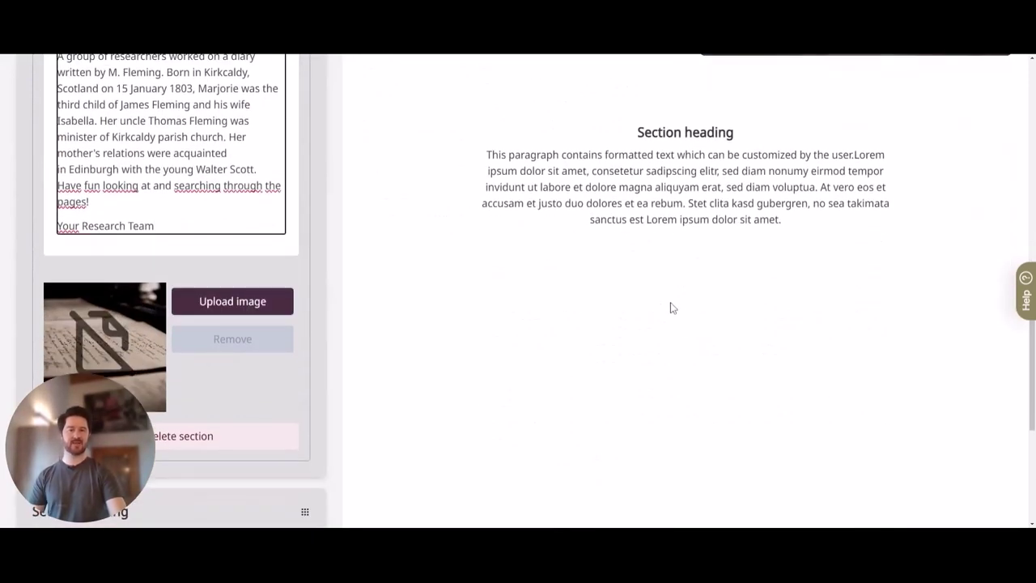
pyautogui.scroll(2, 663, 304)
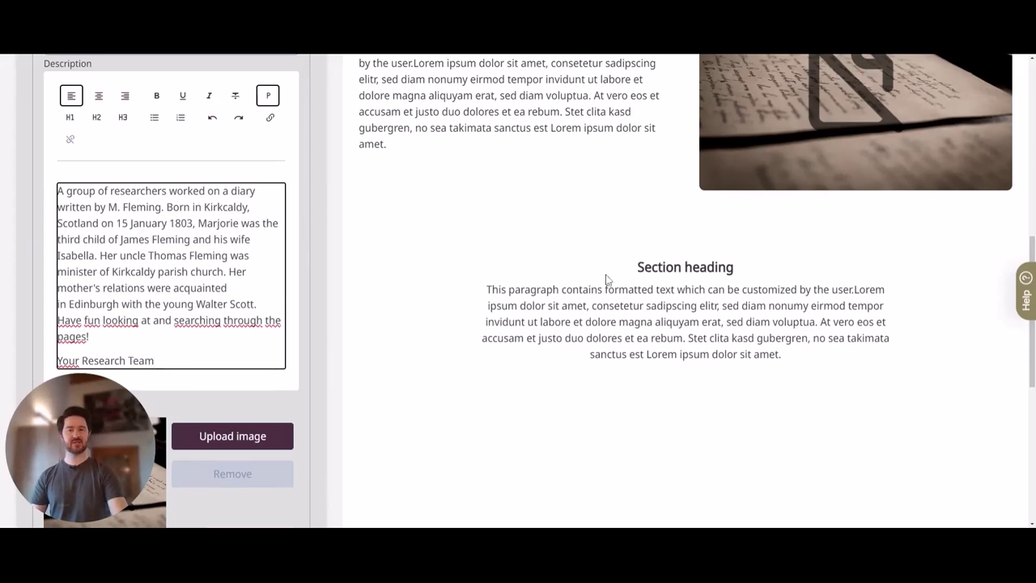
pyautogui.scroll(-5, 546, 310)
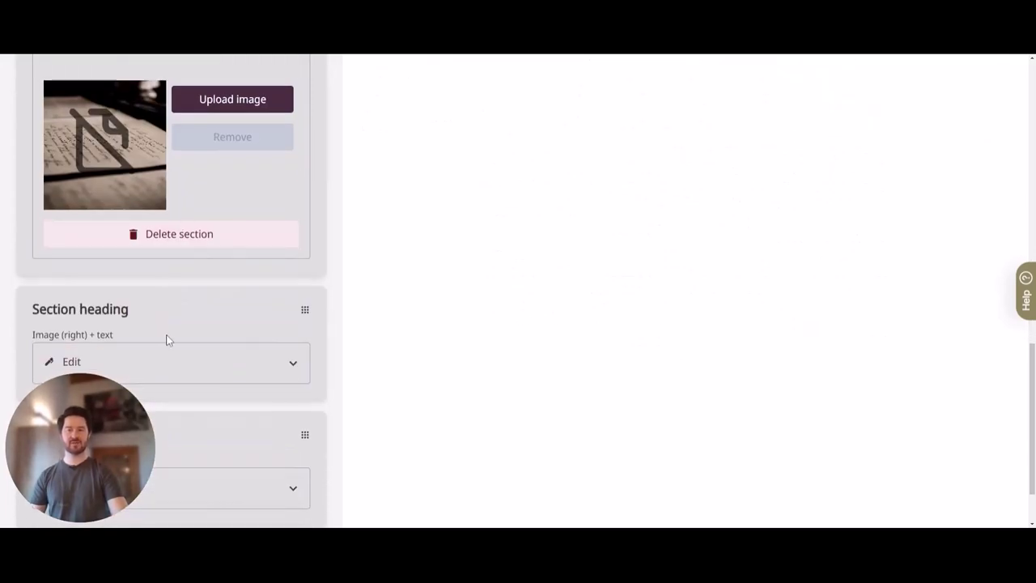
pyautogui.scroll(-1, 182, 317)
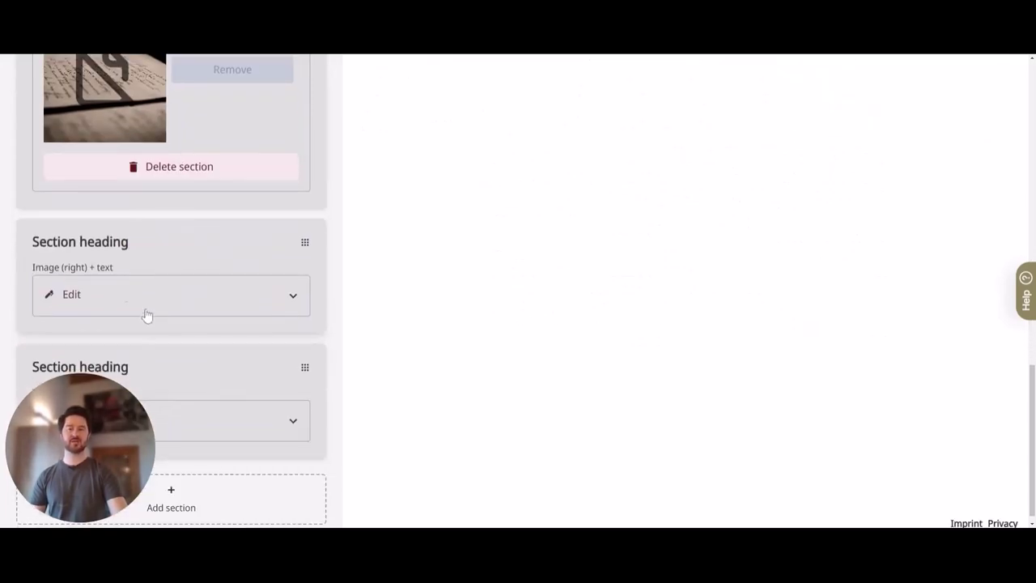
pyautogui.click(106, 301)
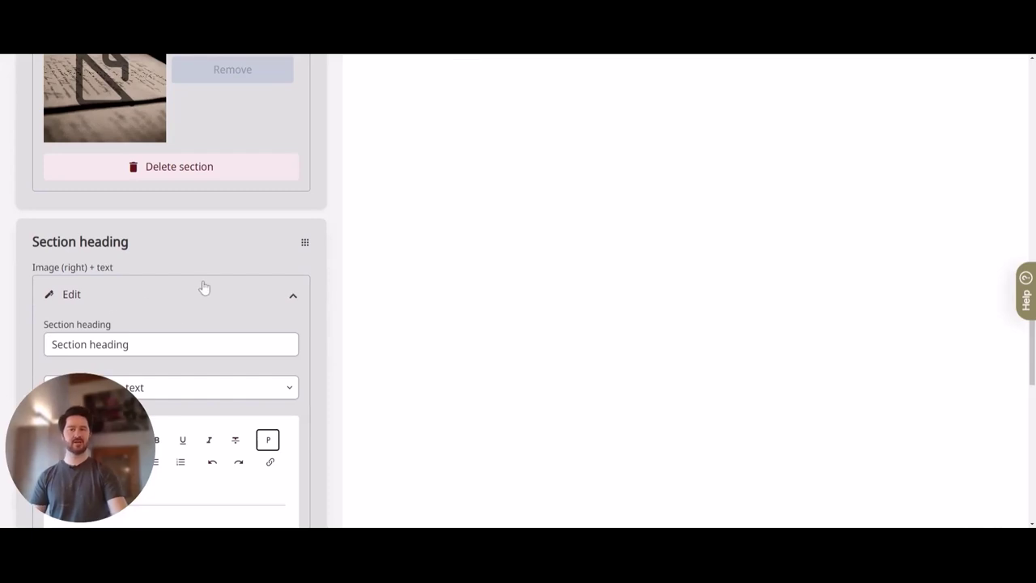
pyautogui.scroll(-7, 204, 288)
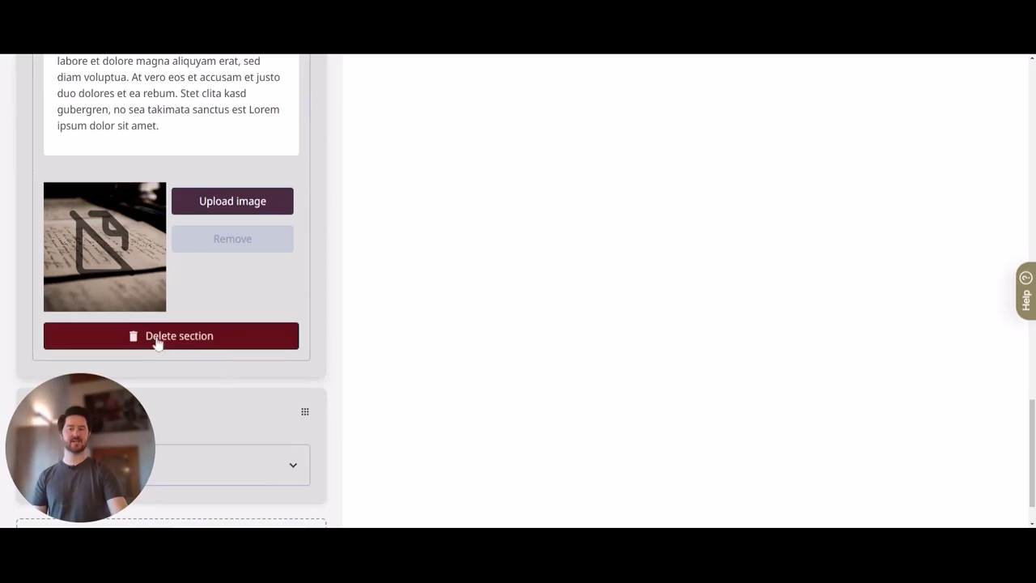
pyautogui.click(220, 341)
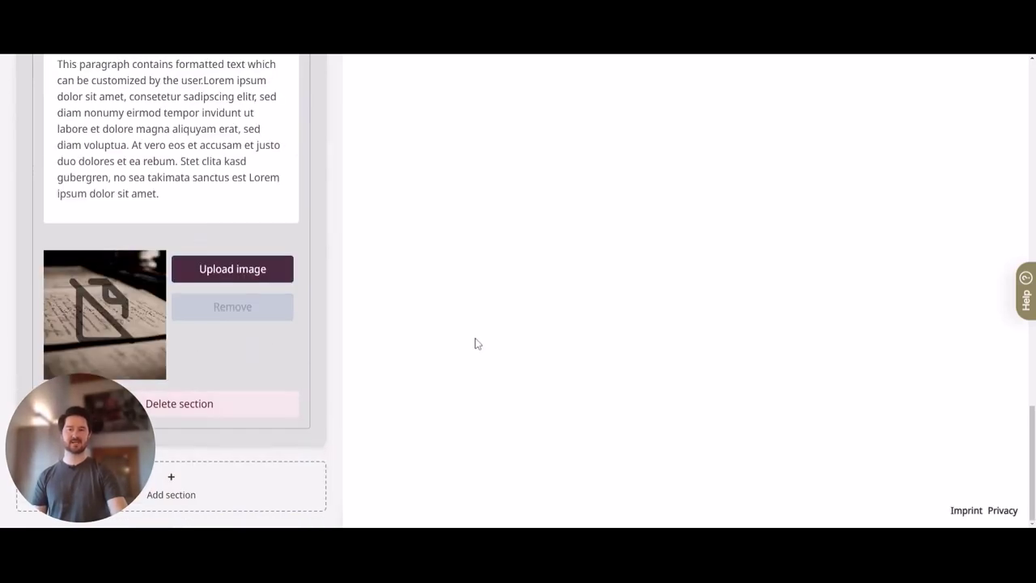
pyautogui.scroll(20, 474, 343)
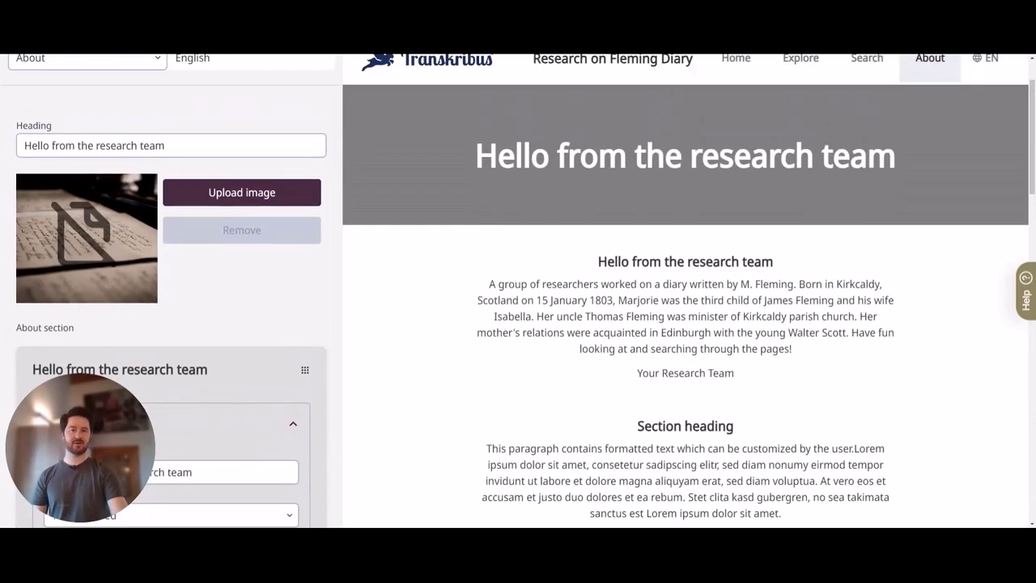
# Upload the diary's red cover photo as the About page header image
pyautogui.scroll(-5, 375, 389)
pyautogui.scroll(5, 789, 320)
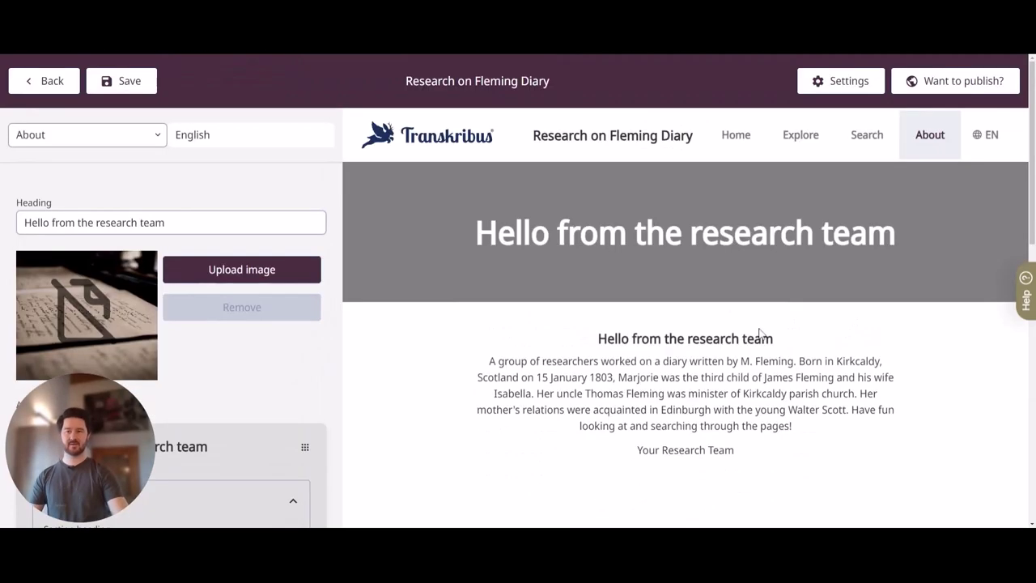
pyautogui.click(242, 270)
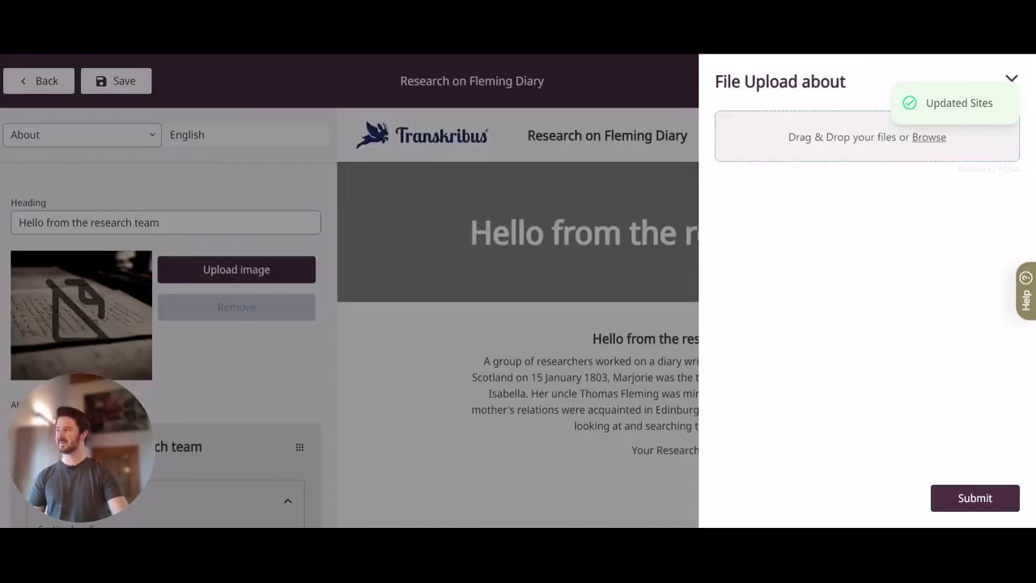
pyautogui.moveTo(757, 136); pyautogui.dragTo(769, 162)
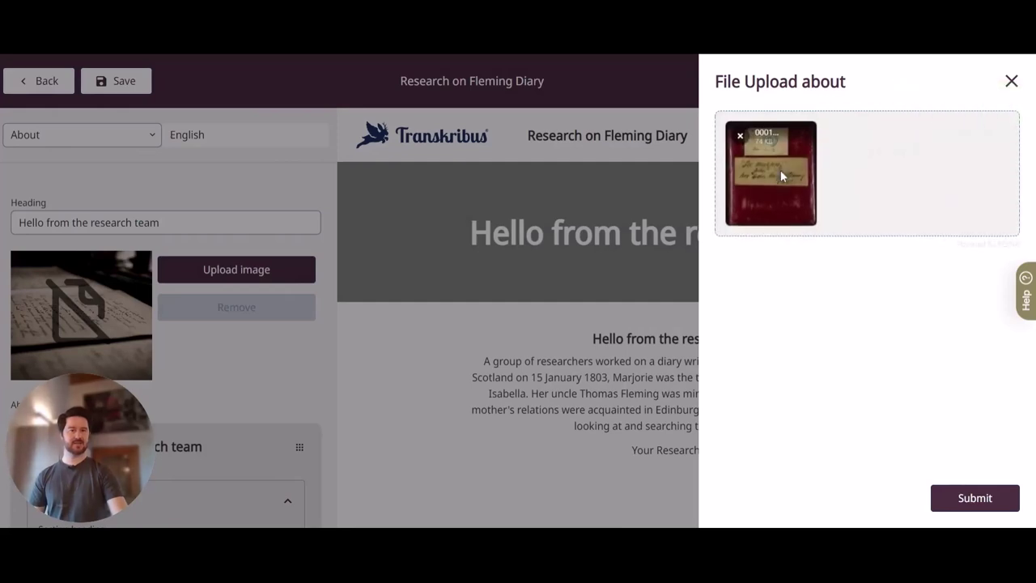
pyautogui.click(963, 499)
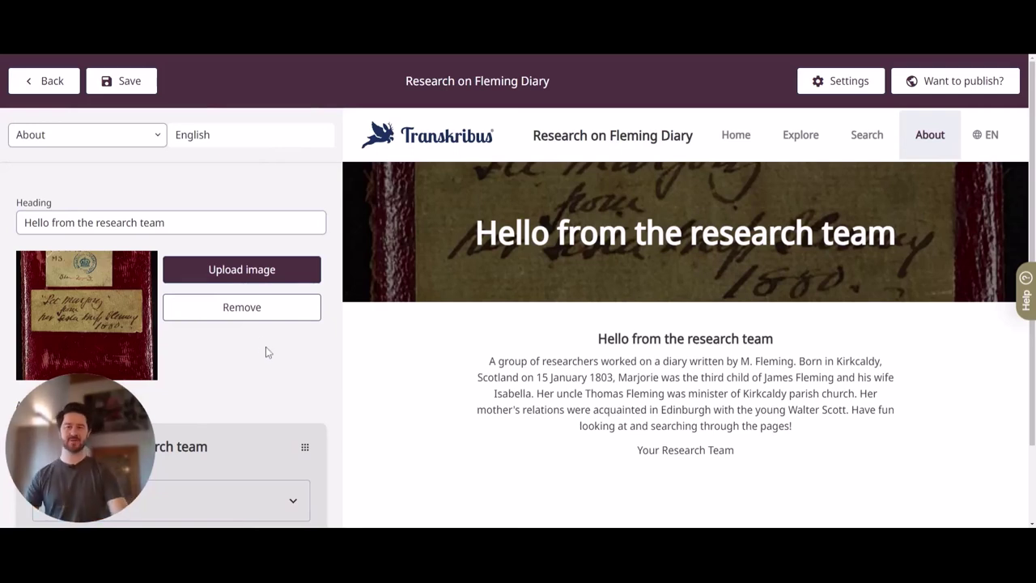
pyautogui.scroll(-2, 215, 370)
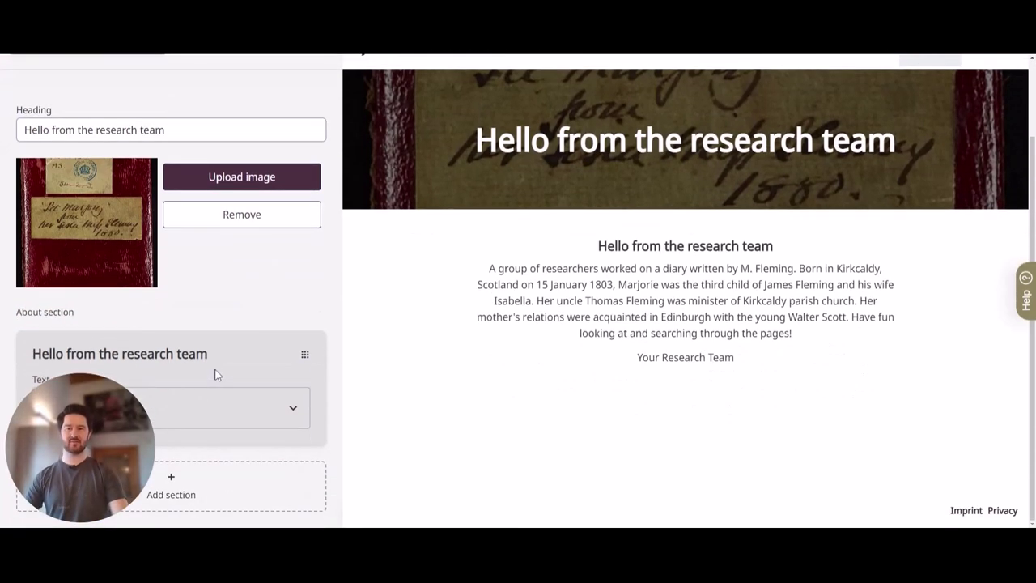
pyautogui.click(180, 489)
pyautogui.scroll(-4, 259, 375)
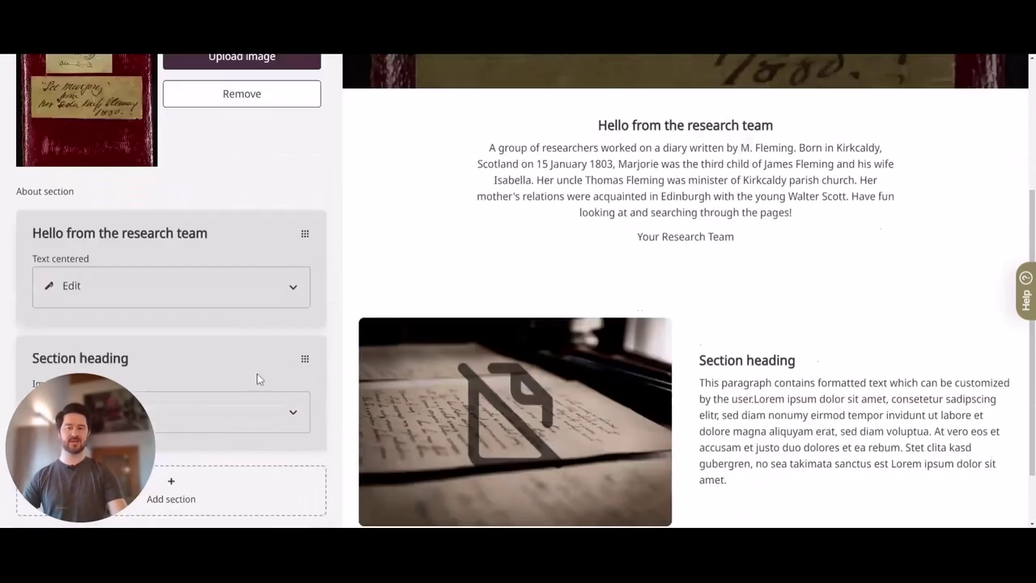
pyautogui.click(85, 340)
pyautogui.scroll(-5, 232, 342)
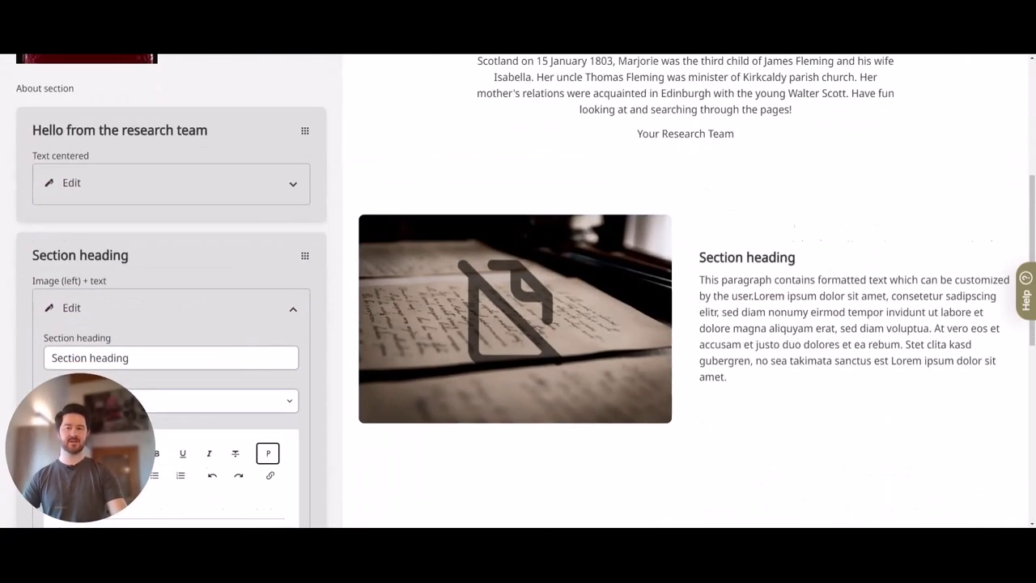
pyautogui.scroll(5, 526, 291)
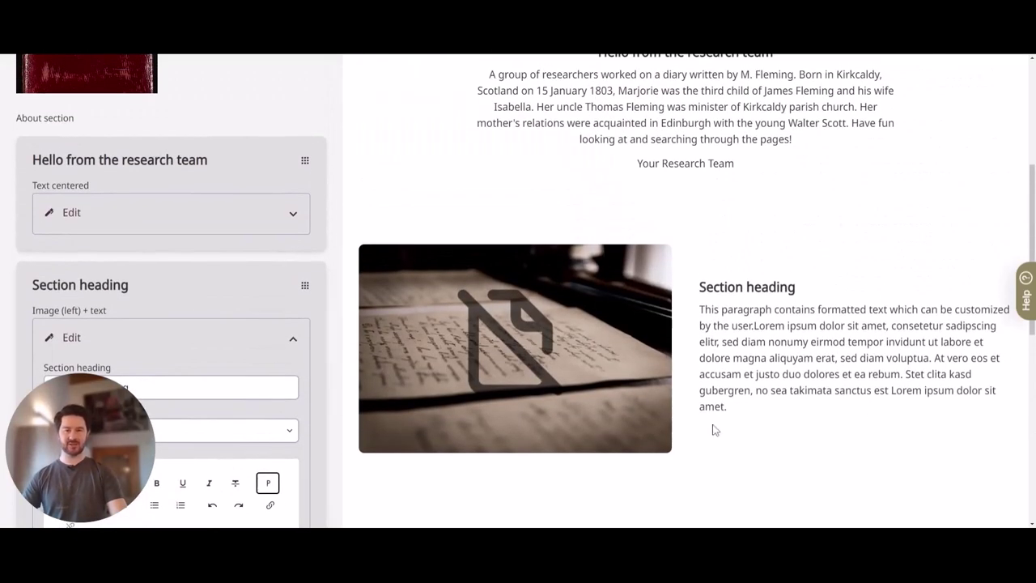
pyautogui.scroll(-10, 240, 361)
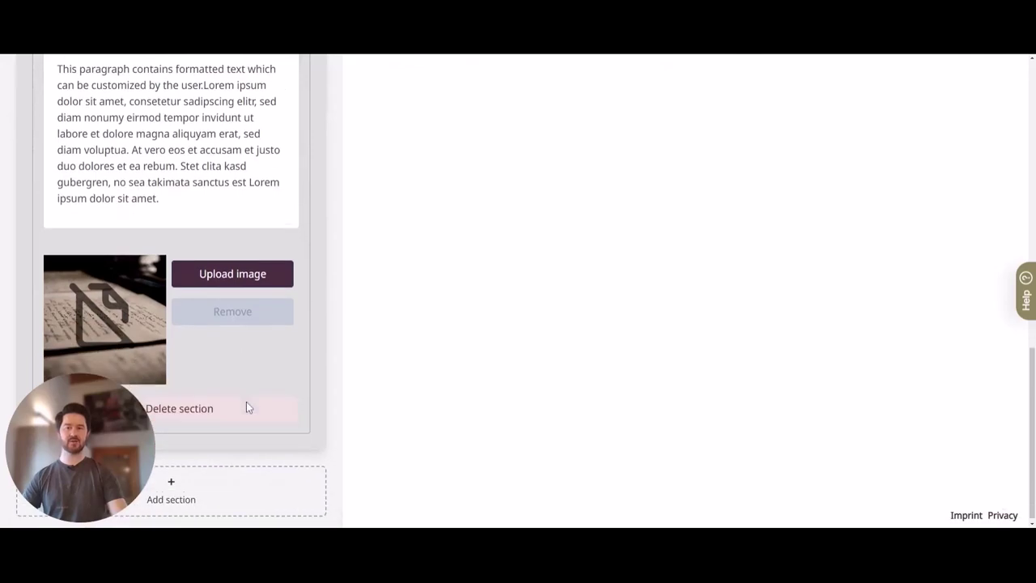
pyautogui.click(235, 408)
pyautogui.scroll(2, 284, 370)
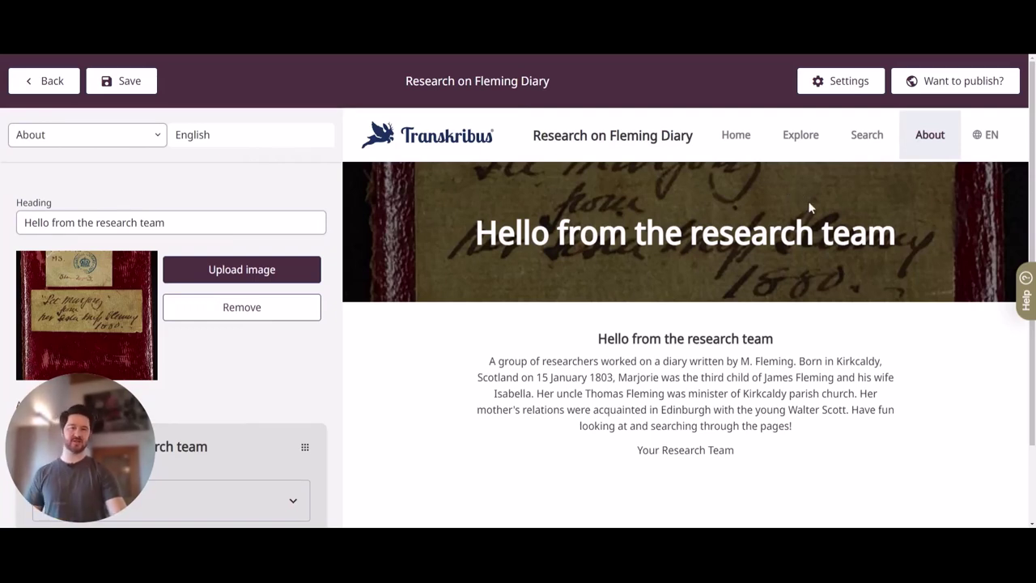
# Switch the site preview to the Explore page listing 'Marjory Fleming Diary - Copy'
pyautogui.click(787, 137)
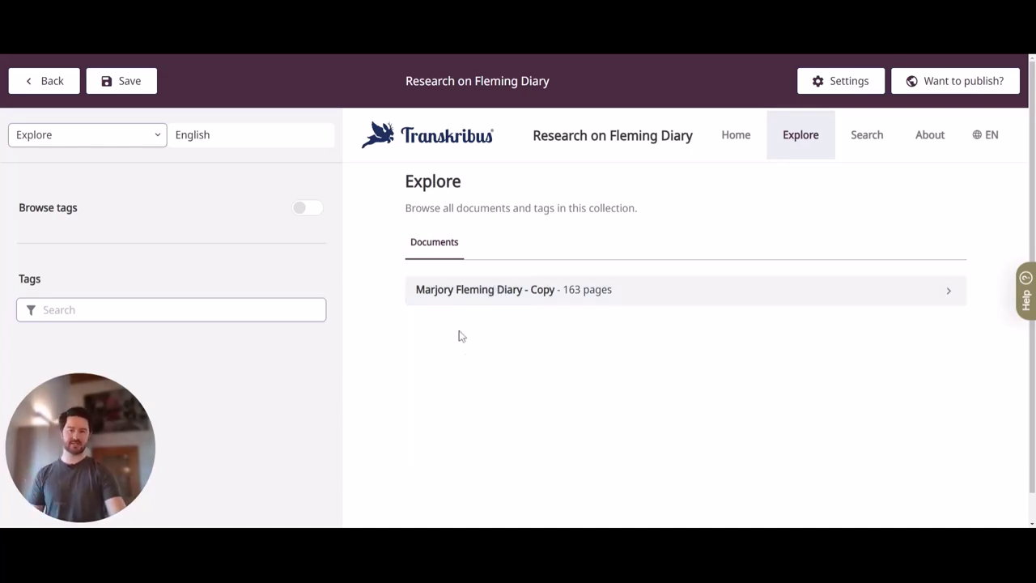
# View page 8 of 'Marjory Fleming Diary - Copy', then go to the site's Search page
pyautogui.click(466, 291)
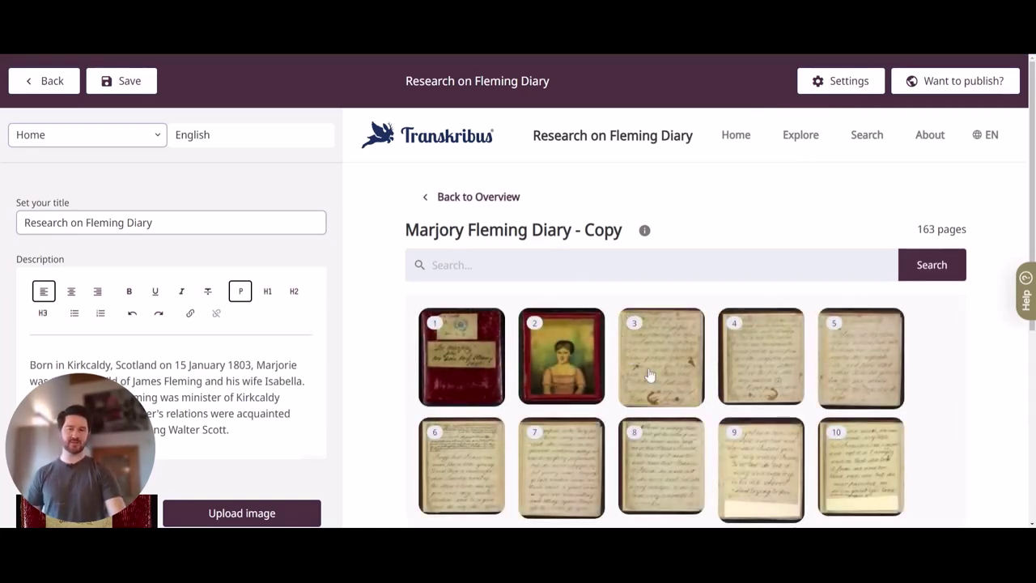
pyautogui.scroll(-1, 651, 379)
pyautogui.click(668, 396)
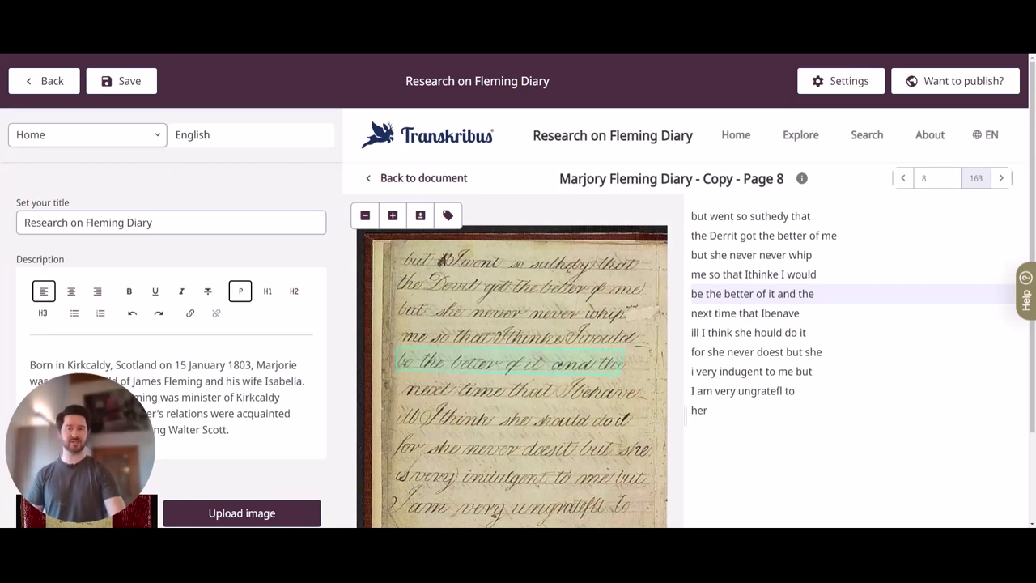
pyautogui.click(866, 135)
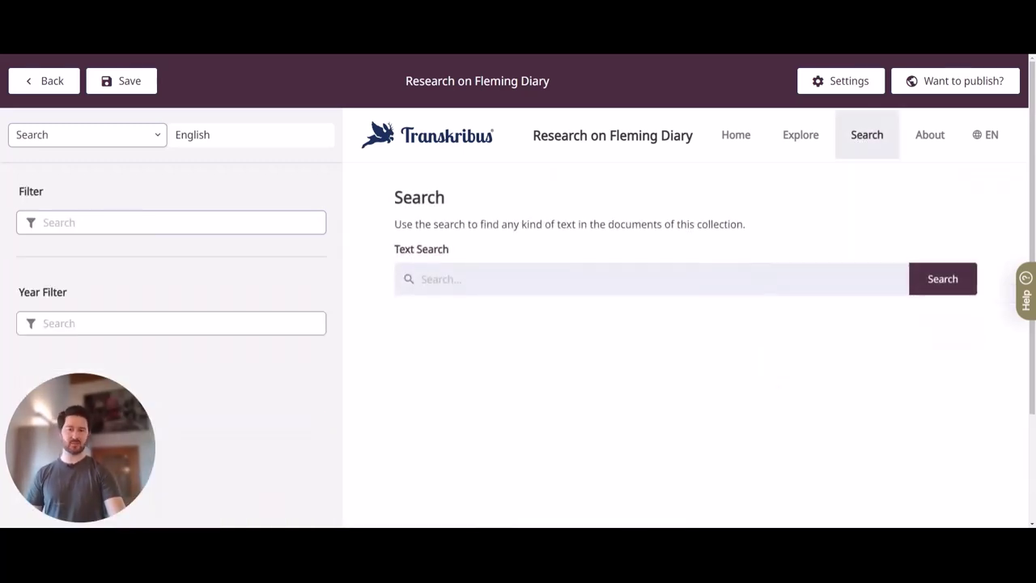
# Search the site's text for 'Isabella', getting 38 results from the diary
pyautogui.click(470, 278)
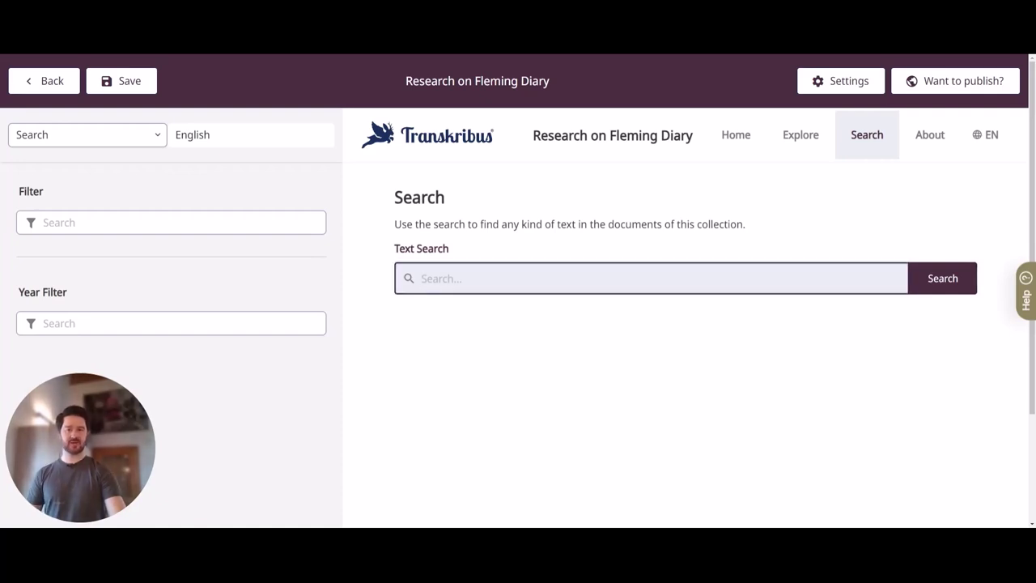
pyautogui.write('l')
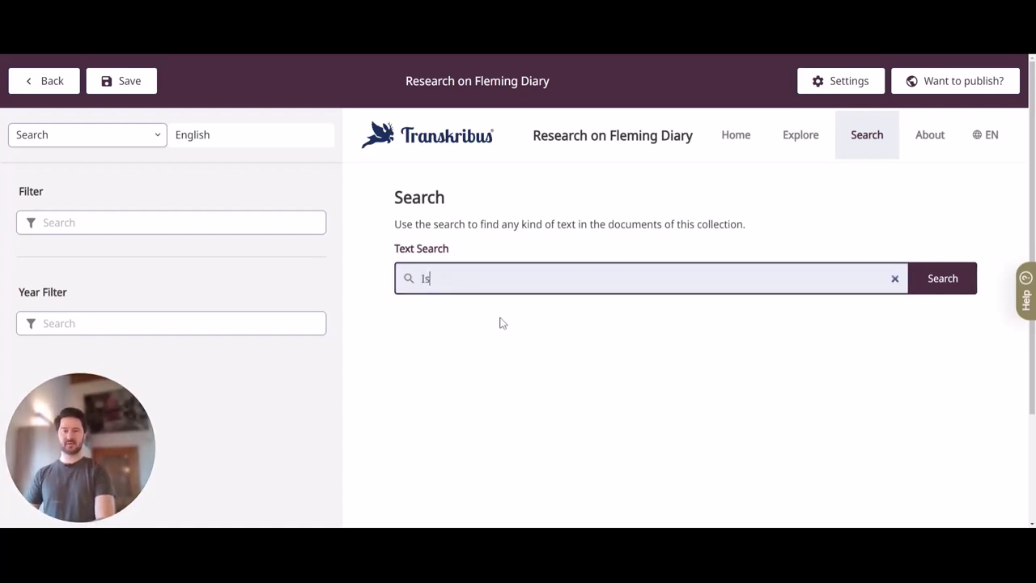
pyautogui.write('sabella')
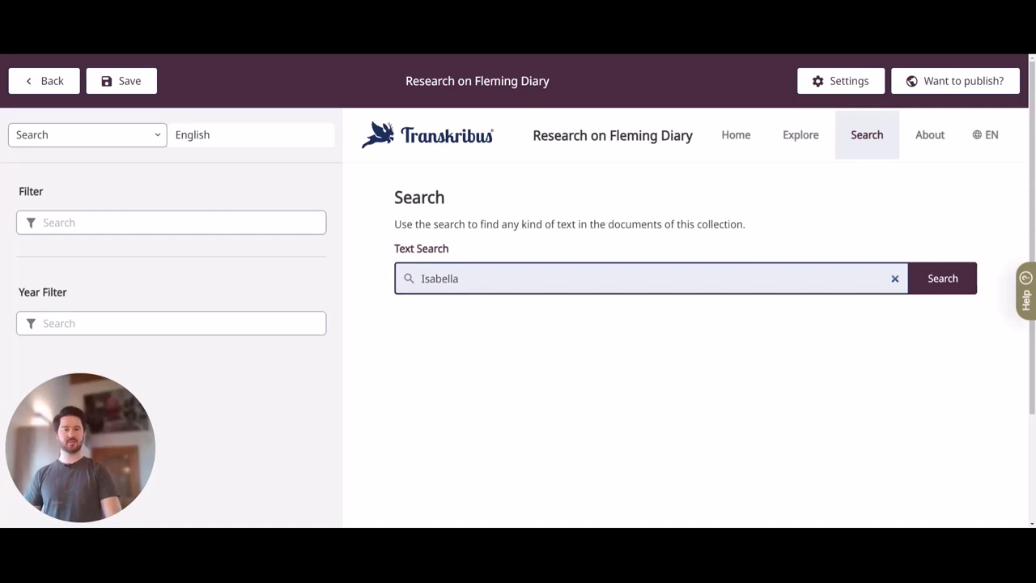
pyautogui.press('Return')
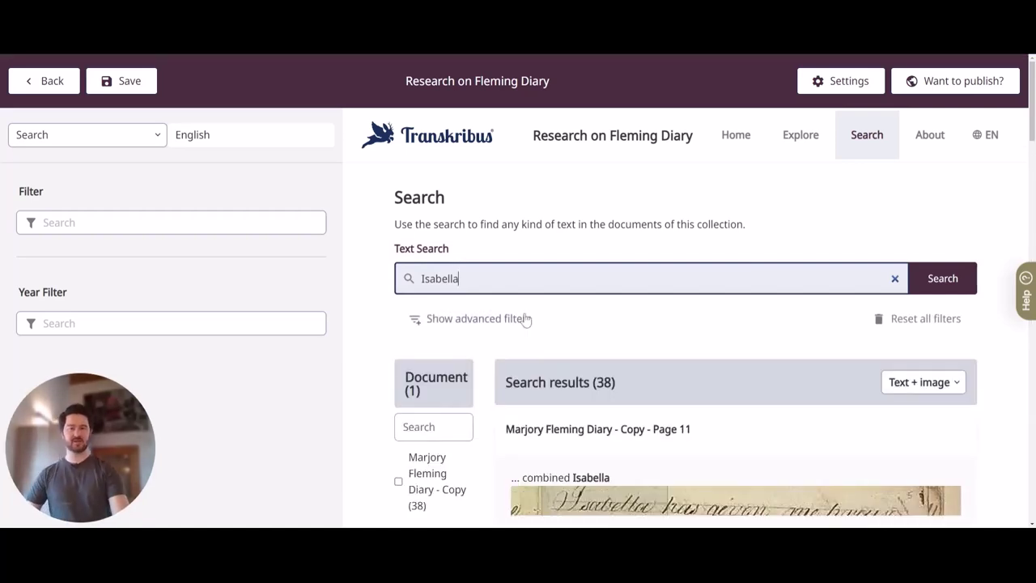
pyautogui.scroll(-2, 638, 348)
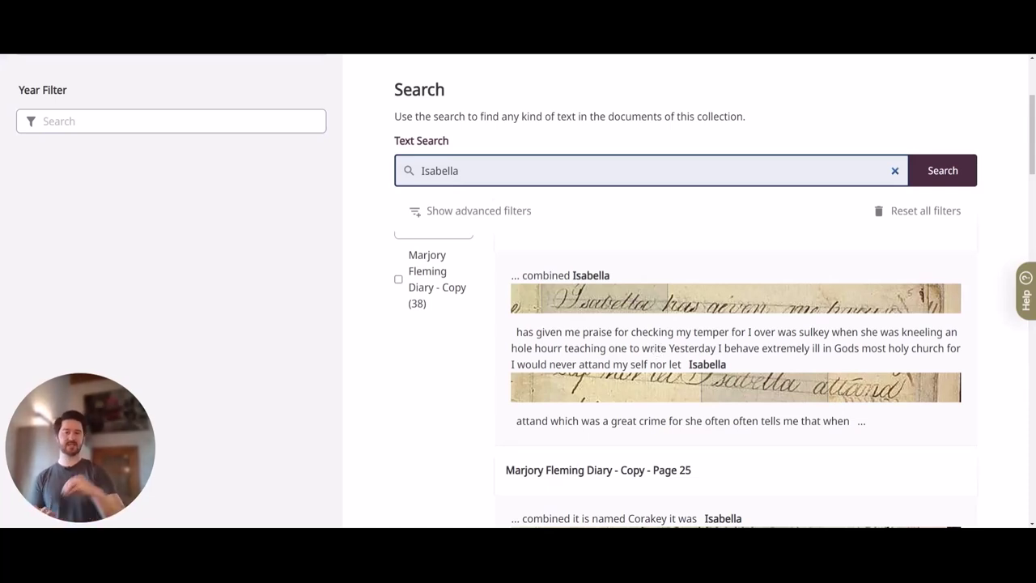
# View the Page 11 search result, then return to the Explore page
pyautogui.click(724, 296)
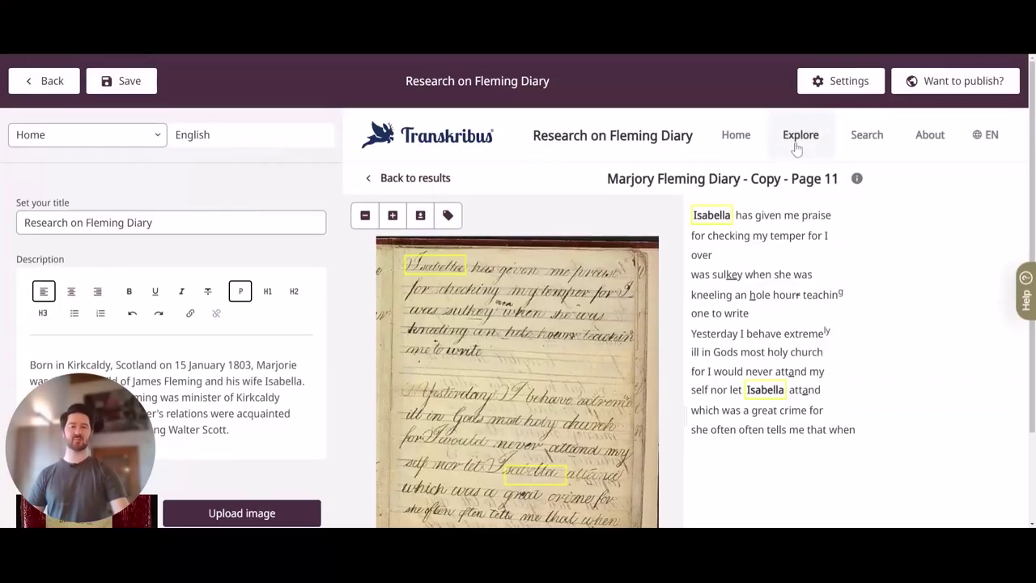
pyautogui.click(801, 137)
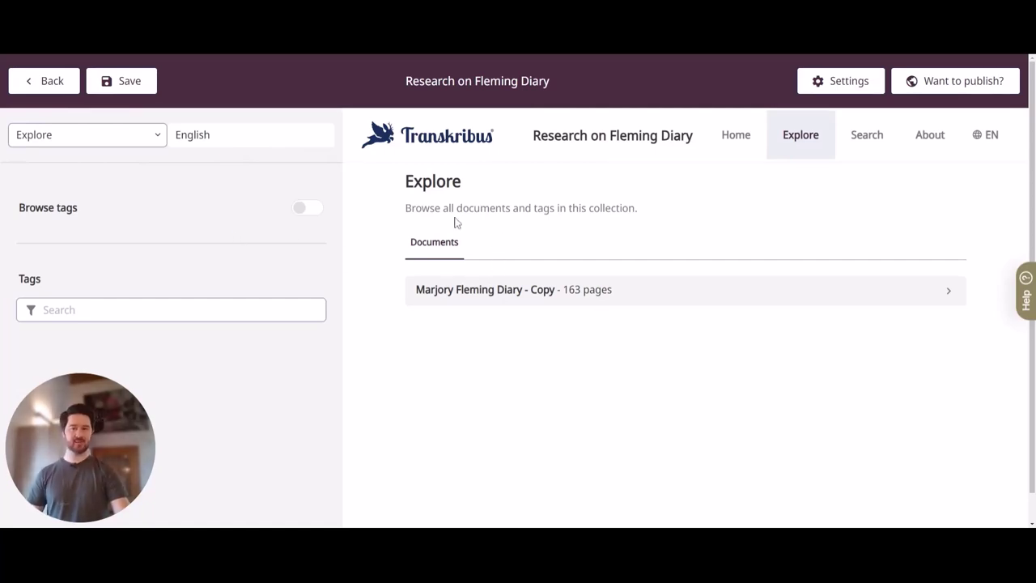
# Turn on tag browsing, list the Person tags, and open Page 6 tagged with Isabella
pyautogui.click(310, 208)
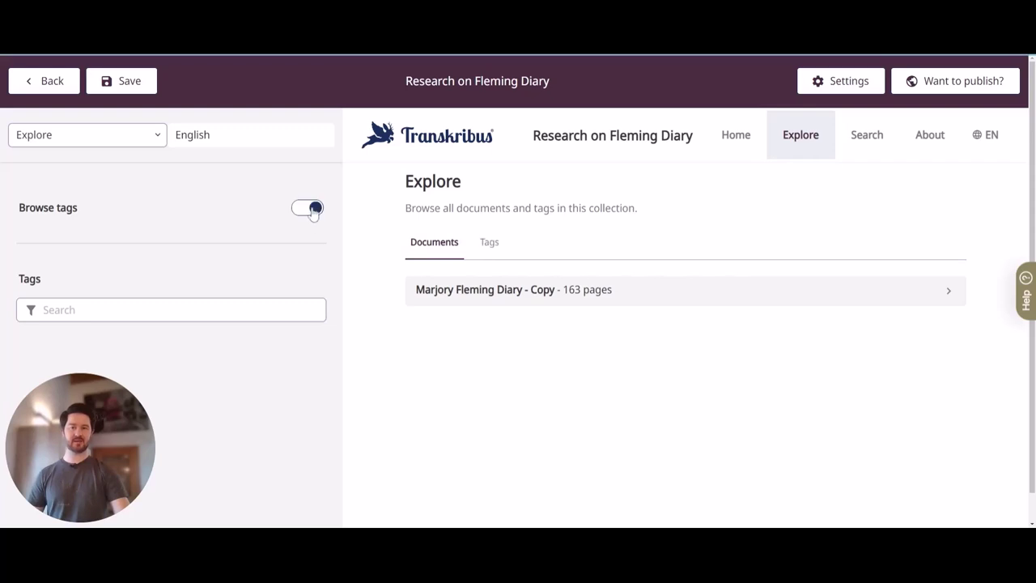
pyautogui.click(489, 242)
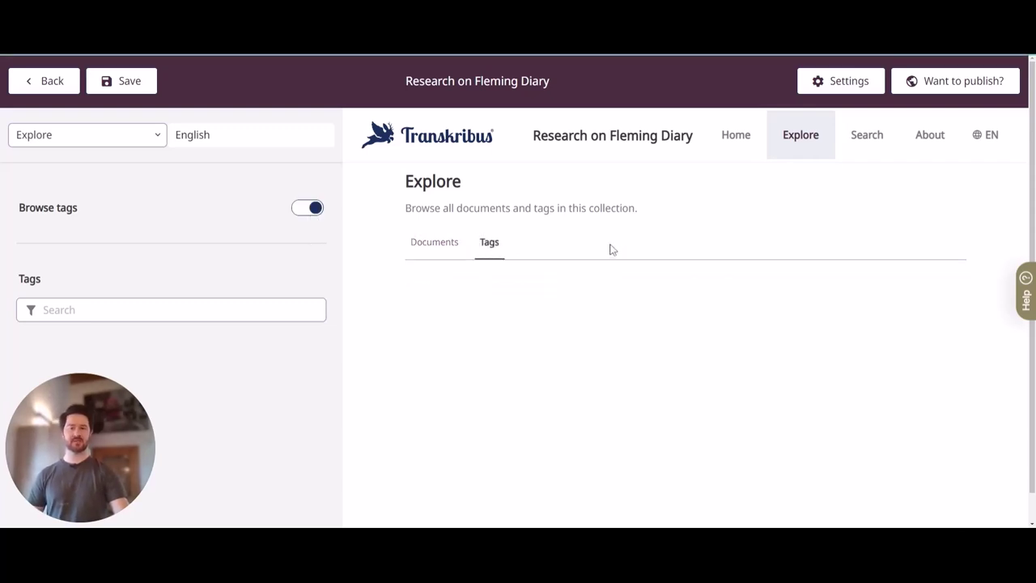
pyautogui.scroll(-1, 581, 343)
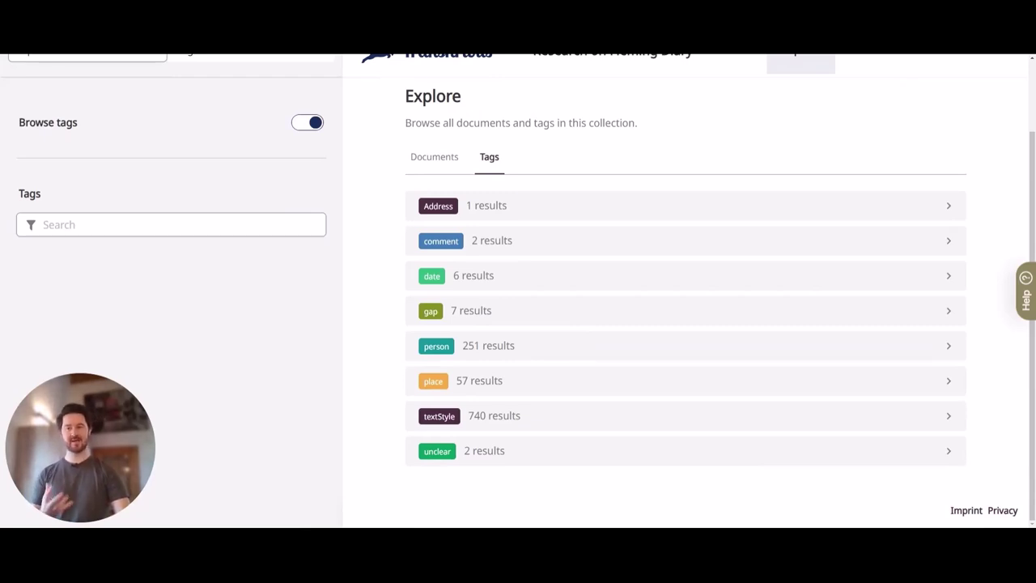
pyautogui.click(492, 353)
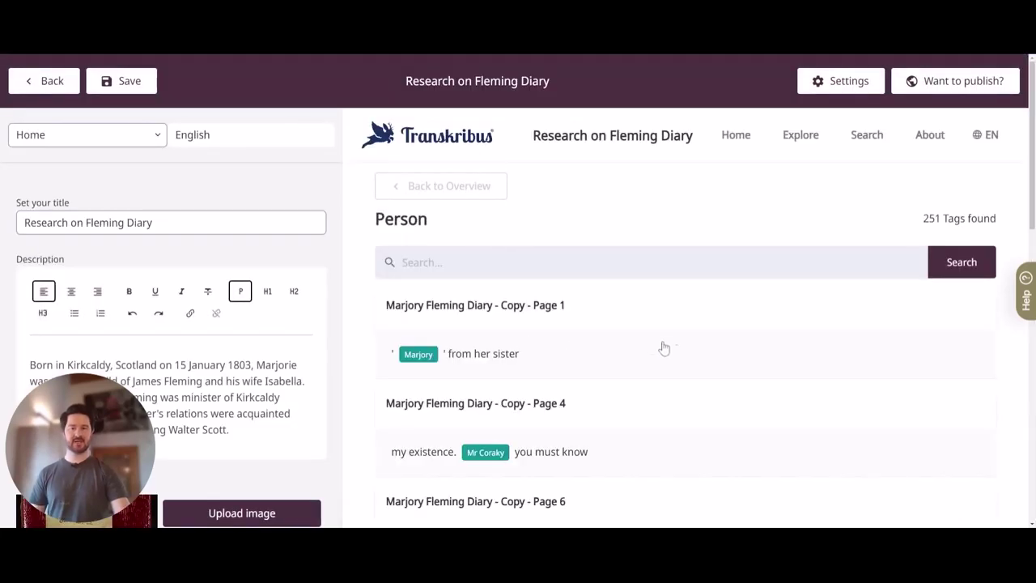
pyautogui.scroll(-5, 613, 347)
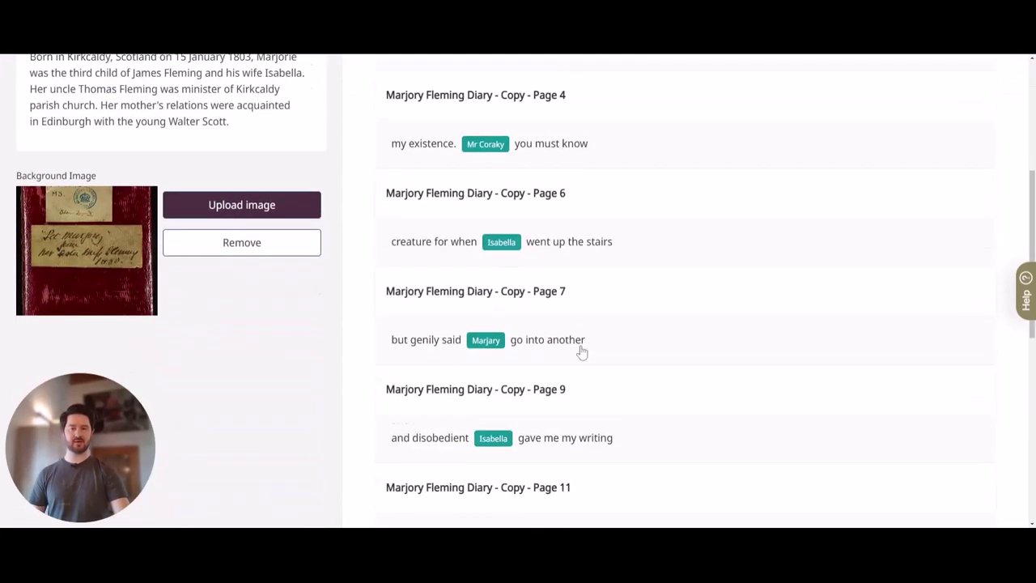
pyautogui.click(625, 219)
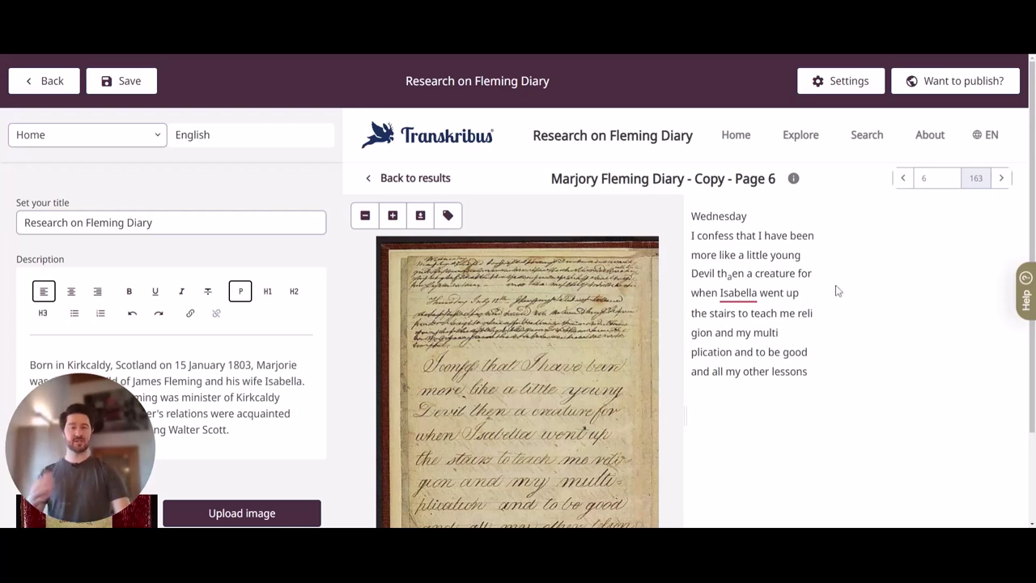
# Return to the Search page and place the cursor in the Text Search field
pyautogui.click(864, 139)
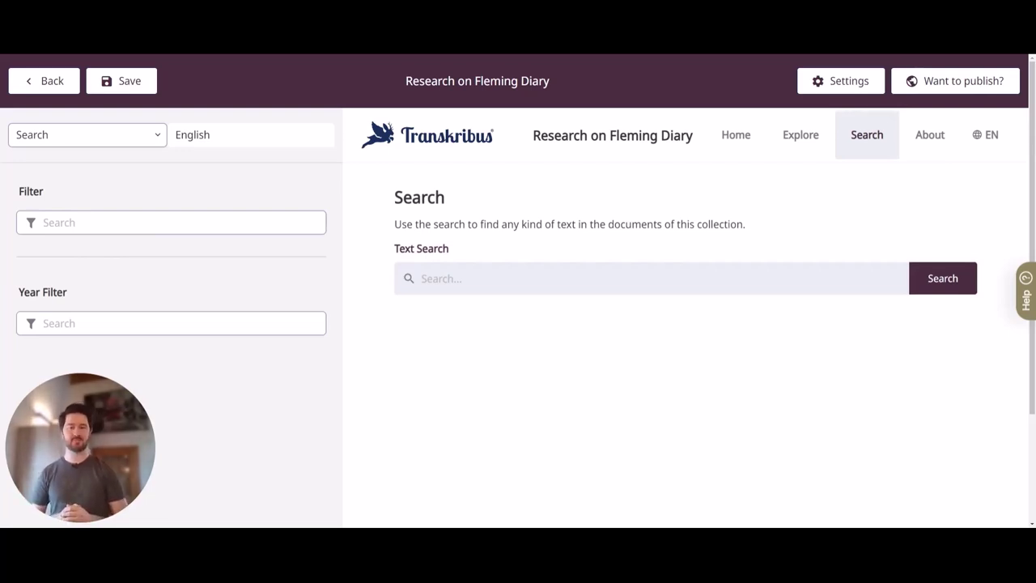
pyautogui.click(420, 279)
# Search 'Isabella' and add a createdFrom year filter (0 to 2020) under advanced filters
pyautogui.write('Isabella')
pyautogui.press('Return')
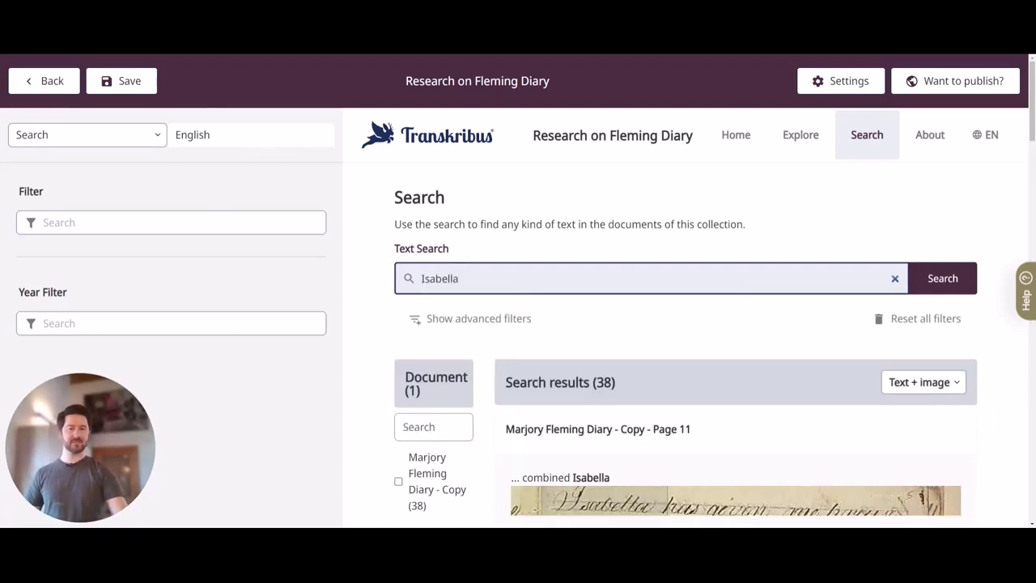
pyautogui.click(491, 322)
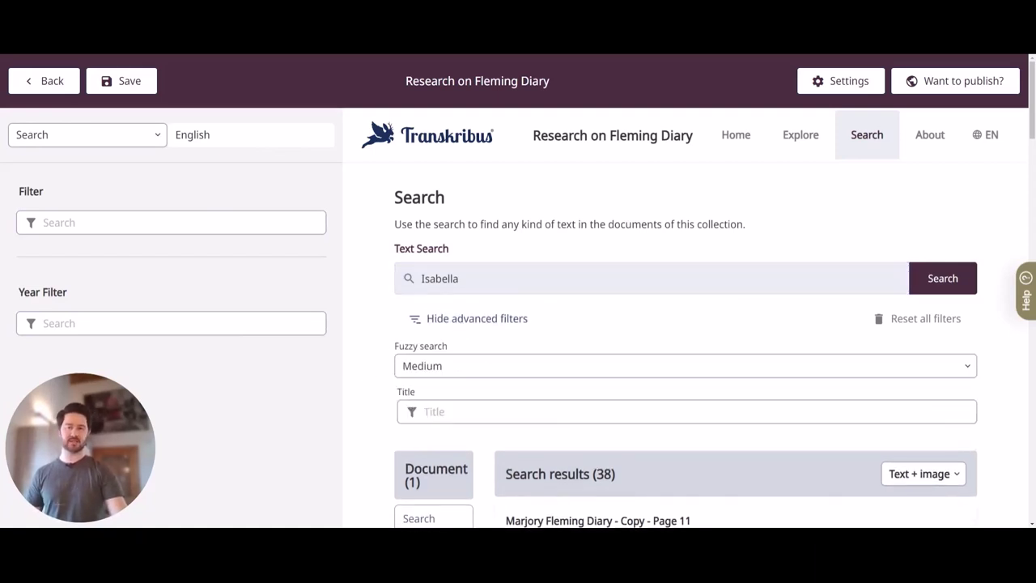
pyautogui.click(417, 411)
pyautogui.click(360, 420)
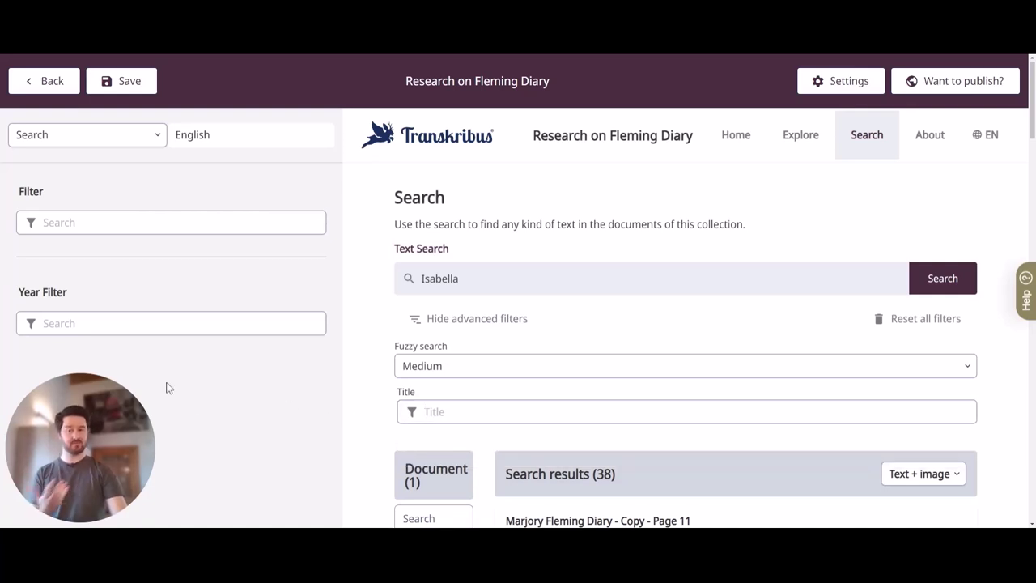
pyautogui.click(171, 323)
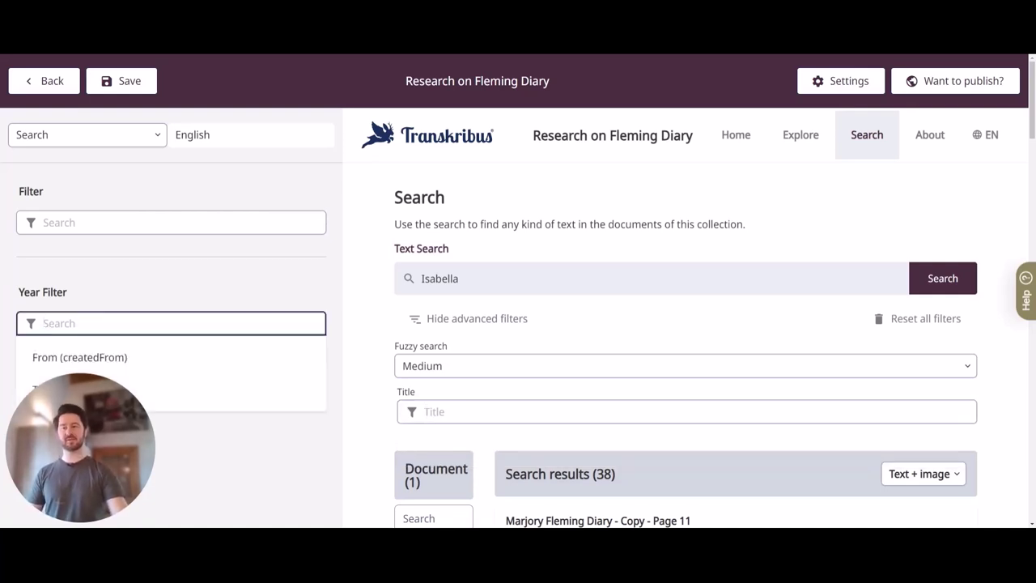
pyautogui.click(84, 357)
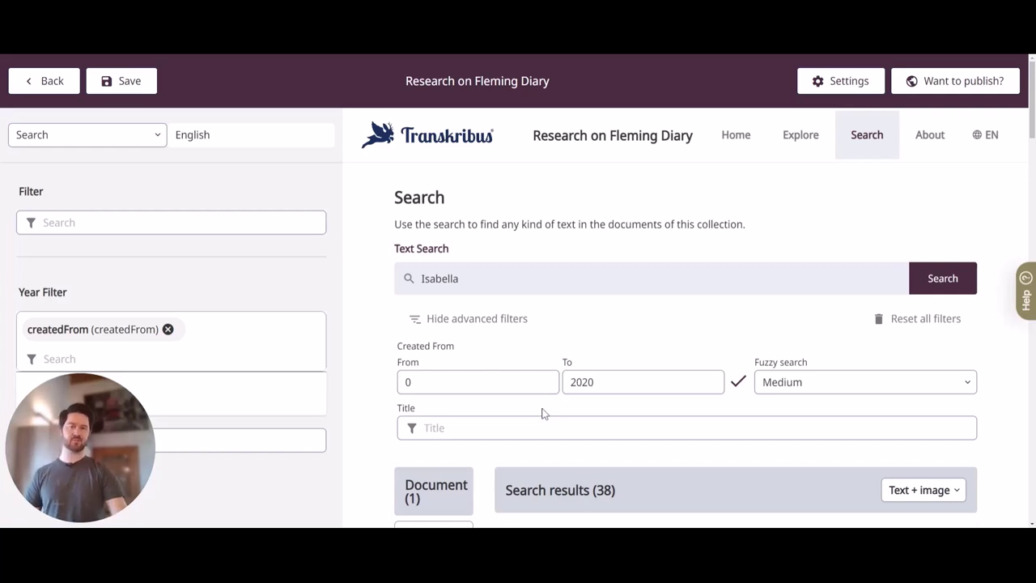
# Hide the advanced filters and open the Page 11 result
pyautogui.scroll(-5, 617, 411)
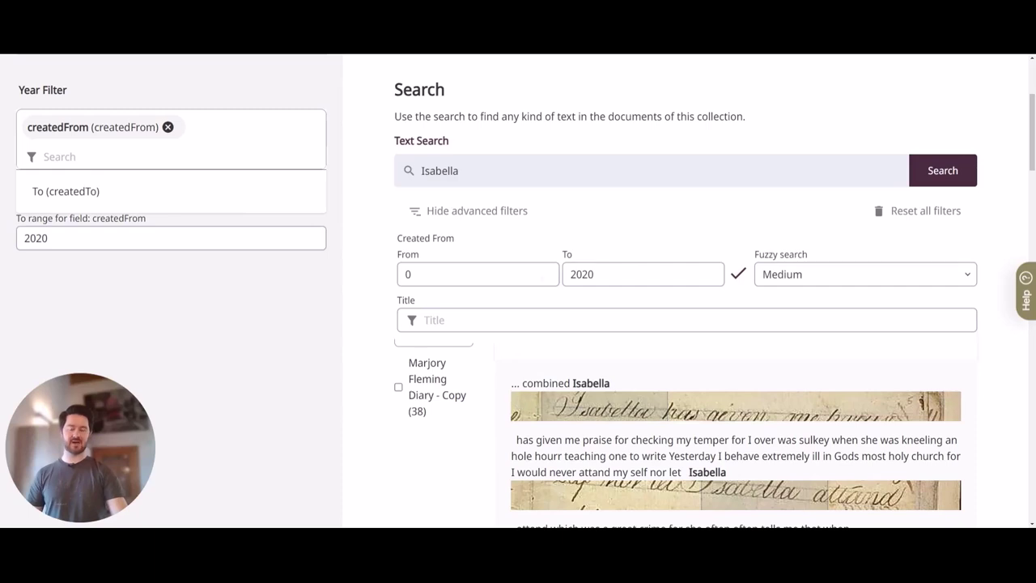
pyautogui.click(460, 212)
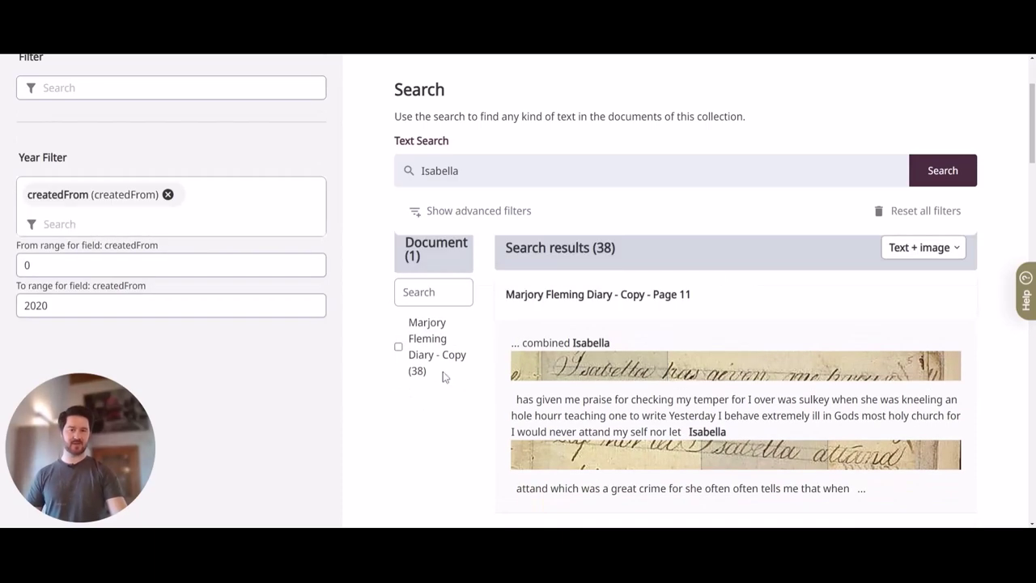
pyautogui.click(670, 346)
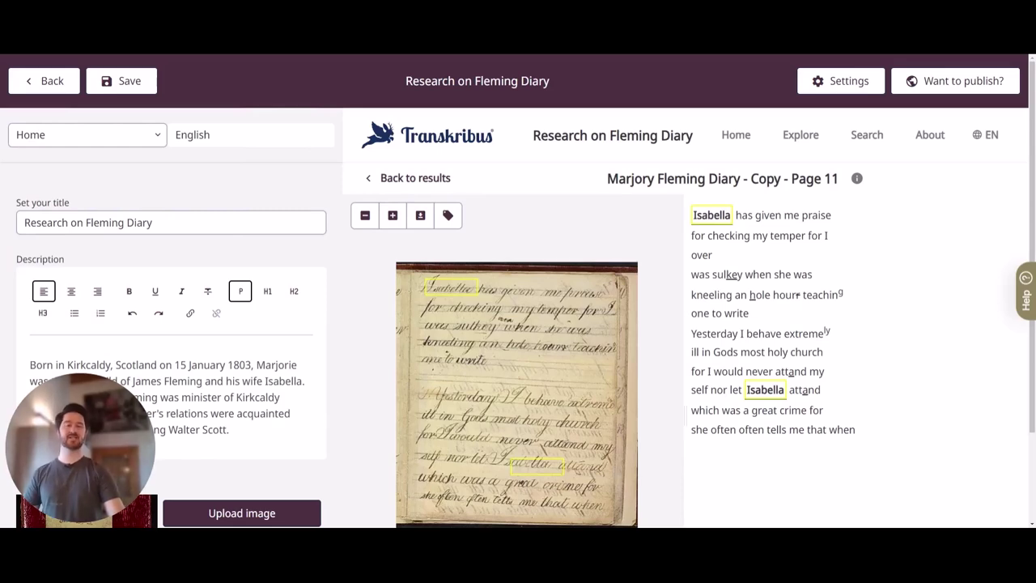
# Add German (deu) alongside English as an available site language in Site settings
pyautogui.click(844, 84)
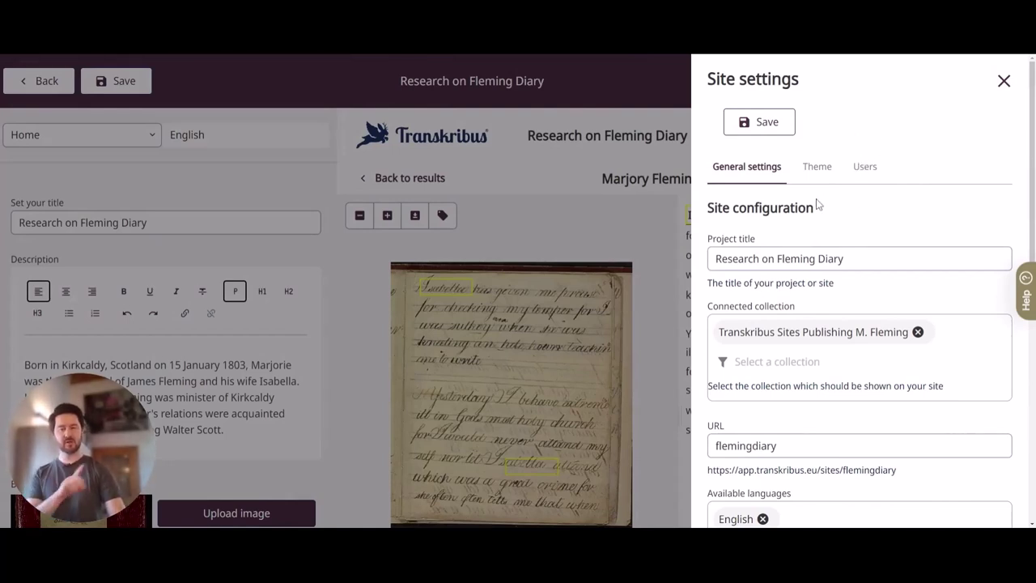
pyautogui.scroll(-5, 815, 204)
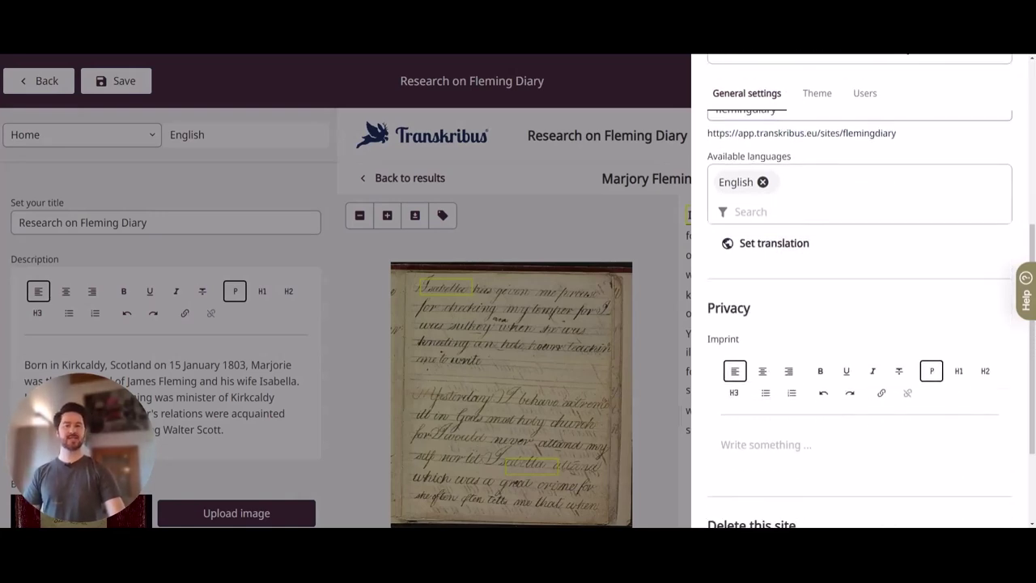
pyautogui.click(776, 211)
pyautogui.write('deu')
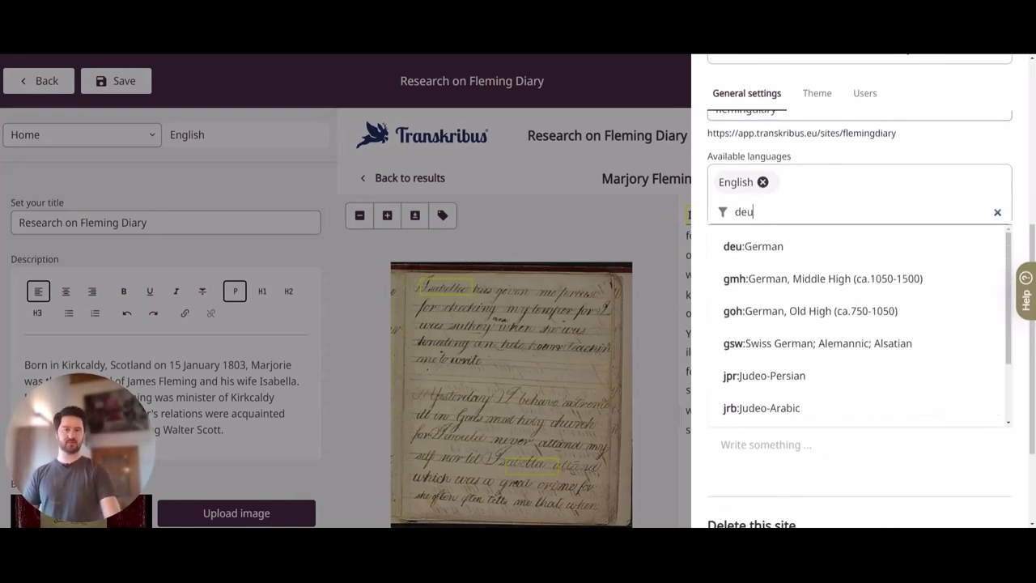
pyautogui.click(779, 247)
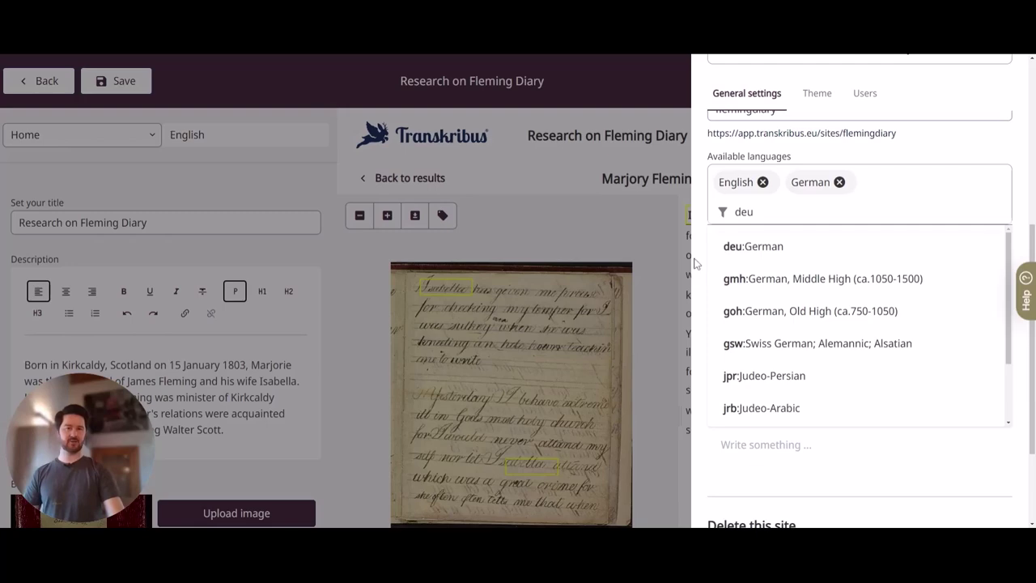
pyautogui.click(696, 260)
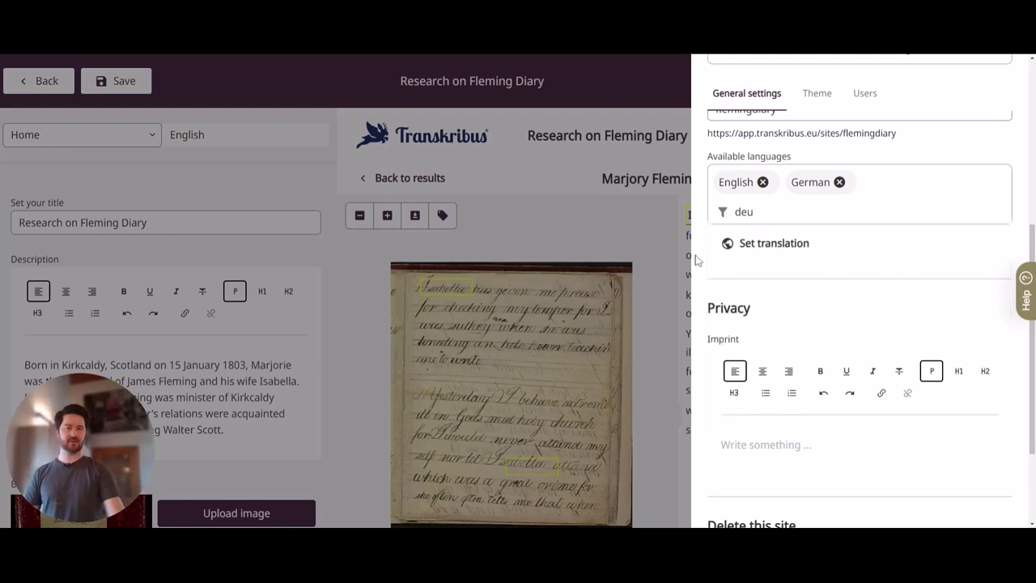
# Change the Back key's translation to 'zurück', save it, and close the Translations dialog
pyautogui.click(775, 244)
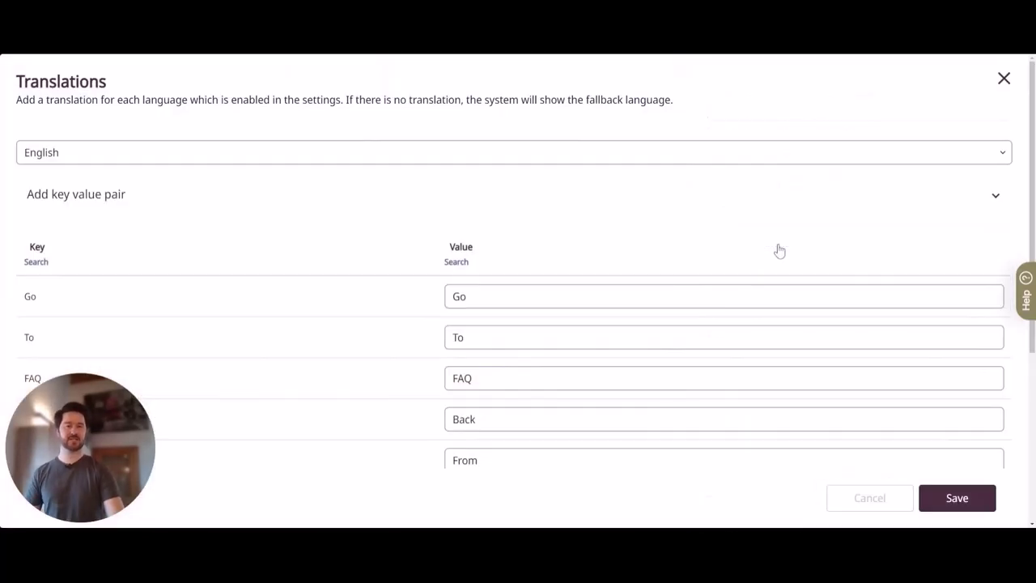
pyautogui.scroll(-2, 545, 203)
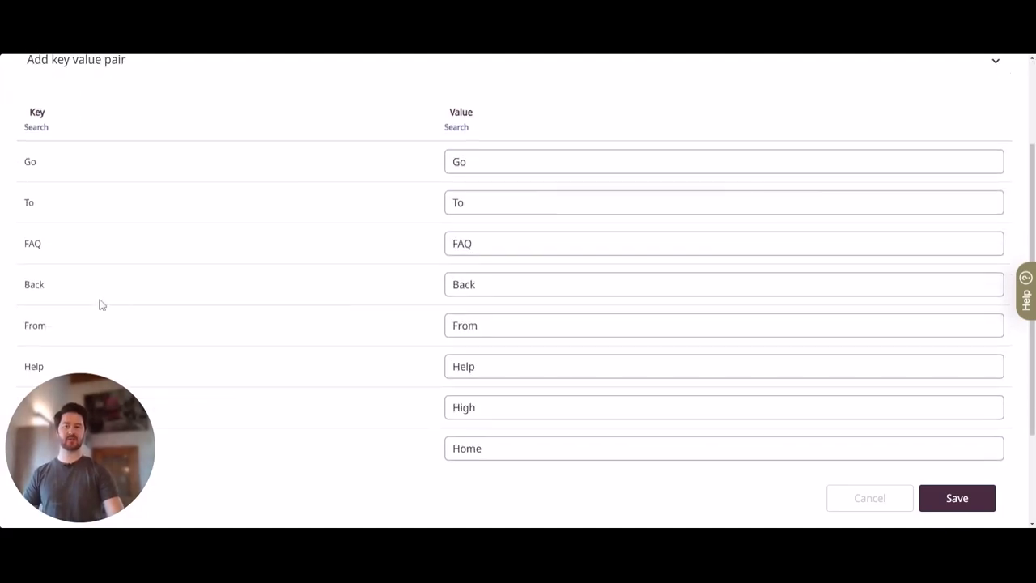
pyautogui.doubleClick(457, 286)
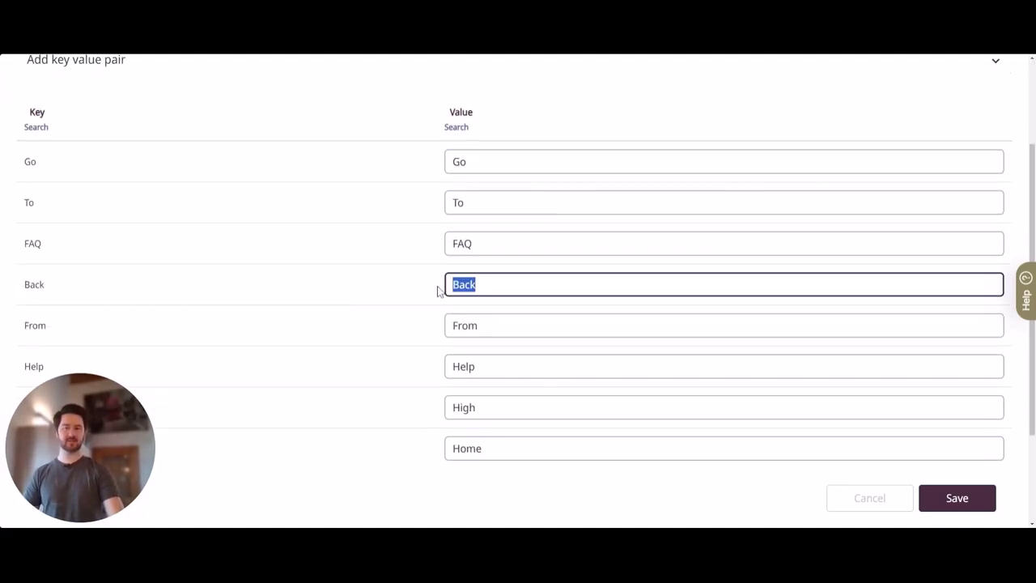
pyautogui.write('zurück')
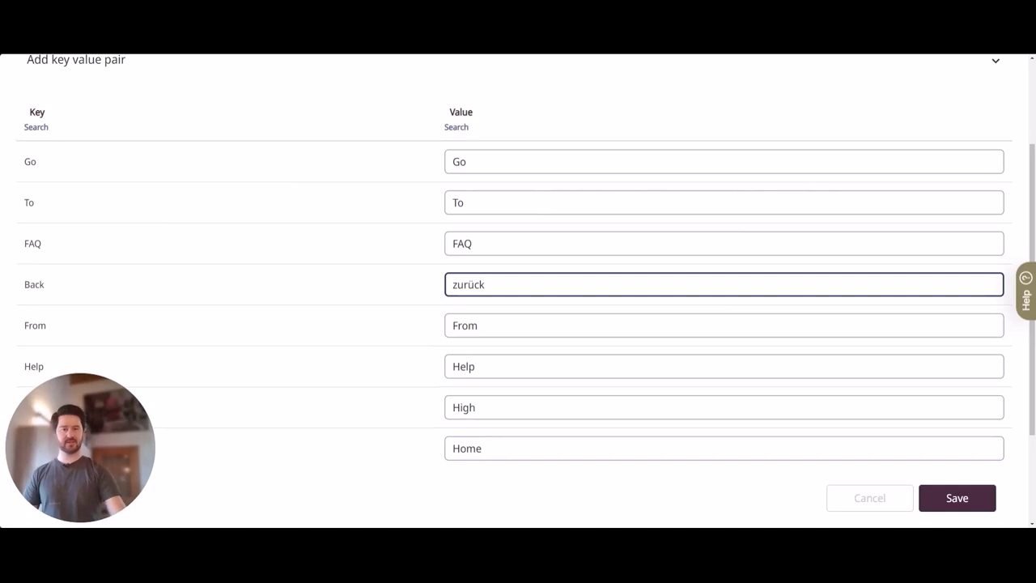
pyautogui.click(967, 509)
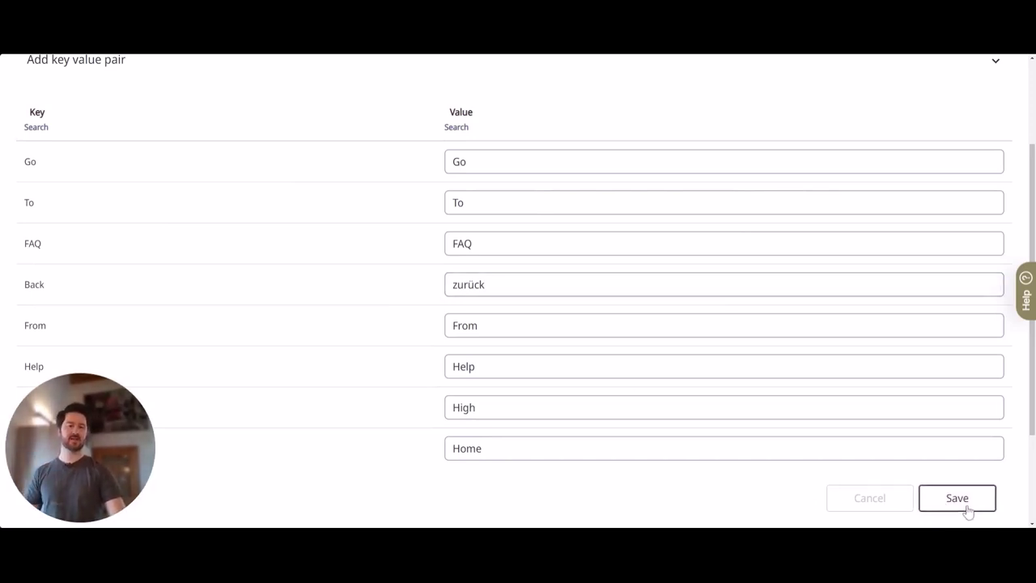
pyautogui.scroll(4, 922, 224)
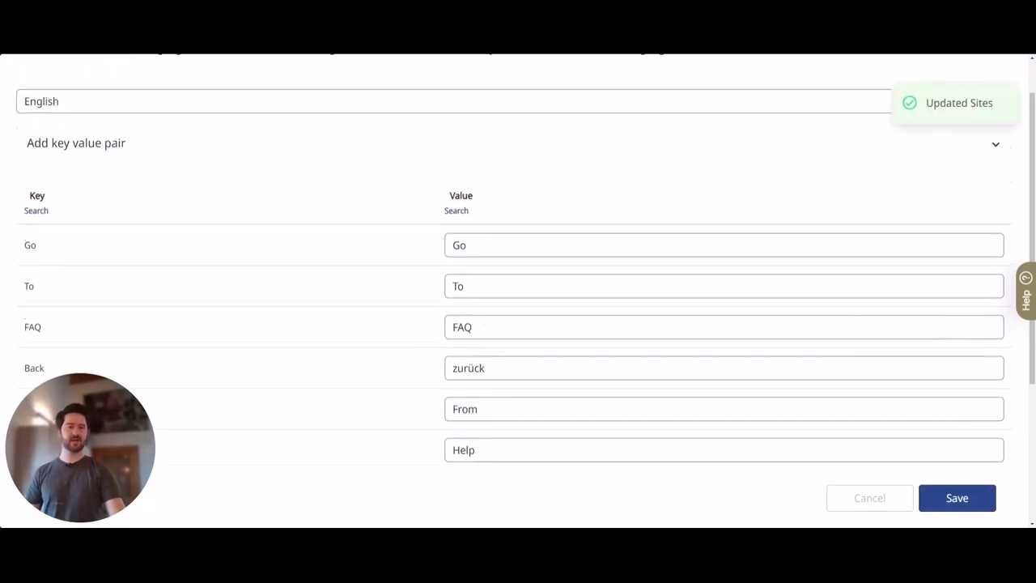
pyautogui.click(1003, 76)
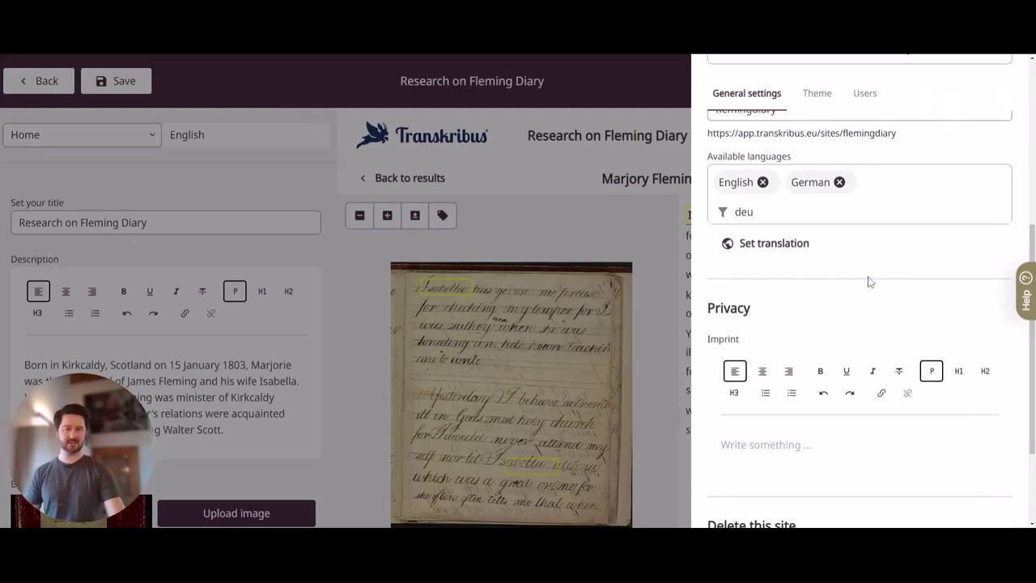
pyautogui.scroll(-2, 858, 283)
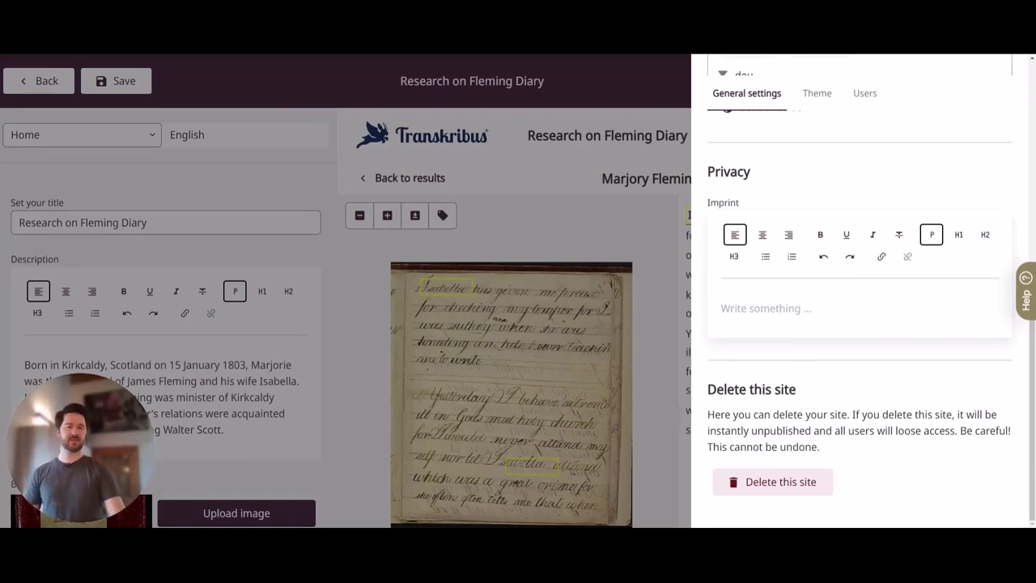
pyautogui.click(846, 325)
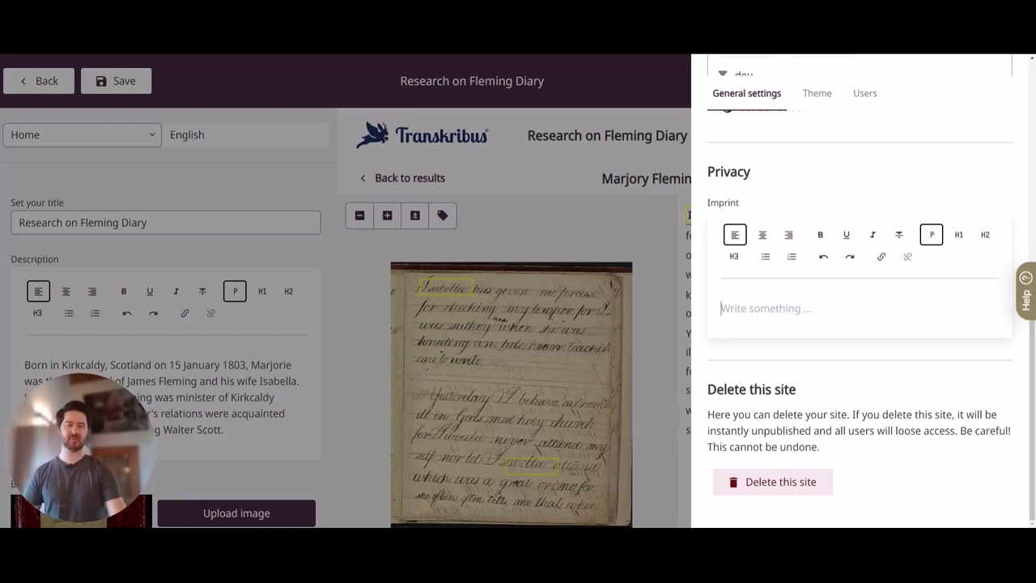
pyautogui.click(854, 338)
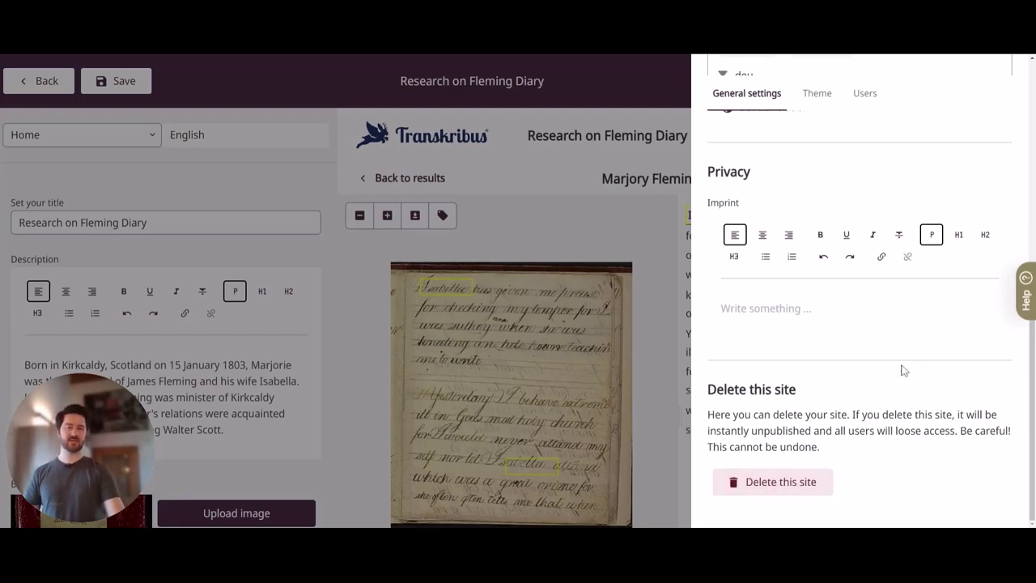
pyautogui.scroll(10, 901, 379)
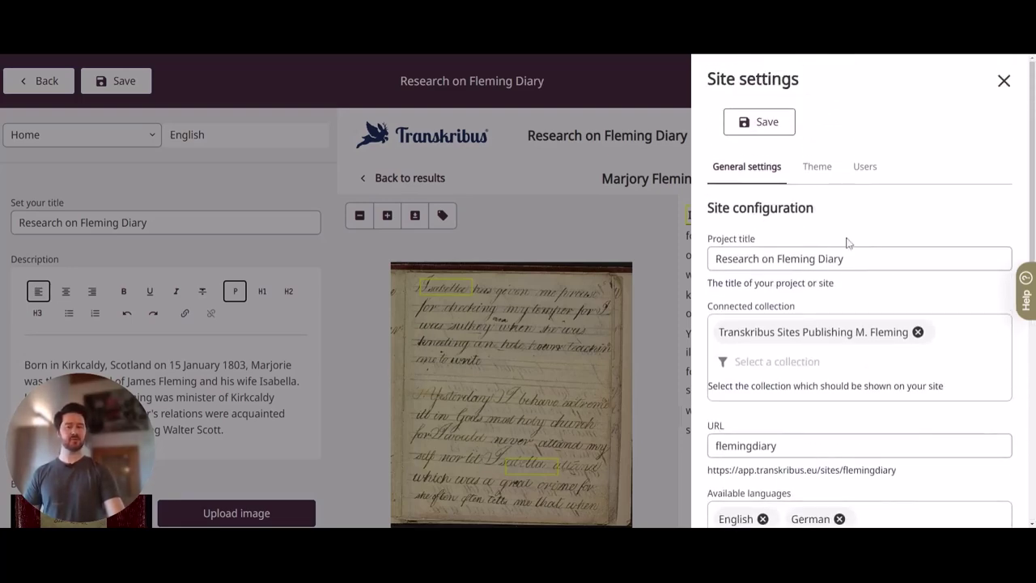
# Browse the Theme settings: primary logo upload and colour themes from Original to Rose
pyautogui.click(818, 170)
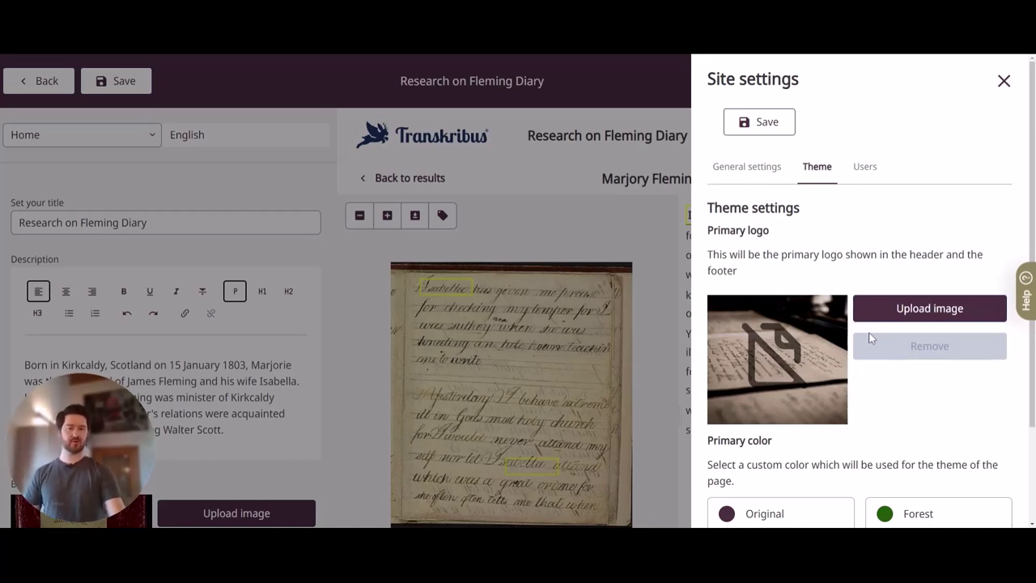
pyautogui.scroll(-2, 873, 338)
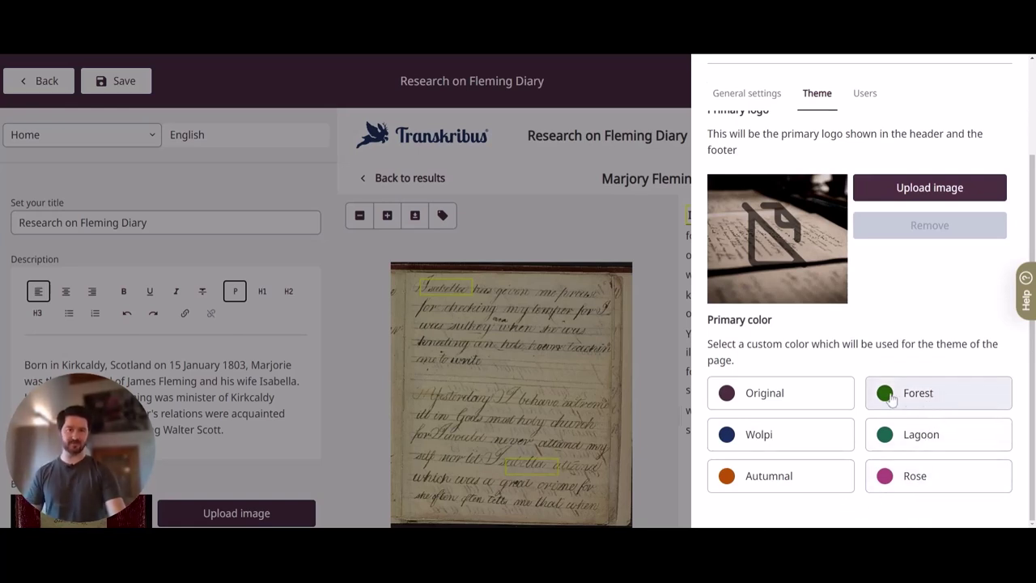
pyautogui.scroll(2, 885, 392)
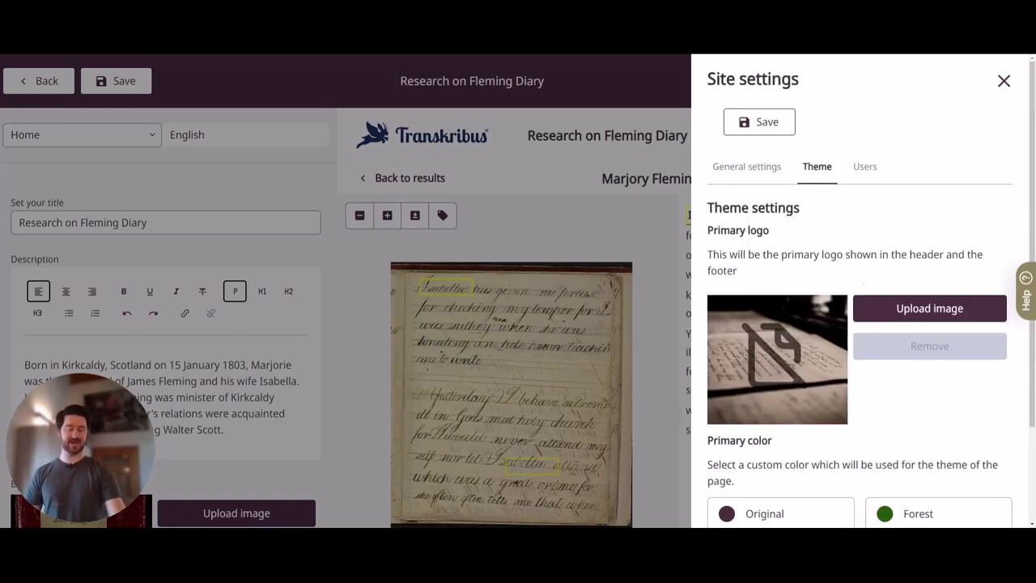
# Review the users who currently have access to the site
pyautogui.click(863, 167)
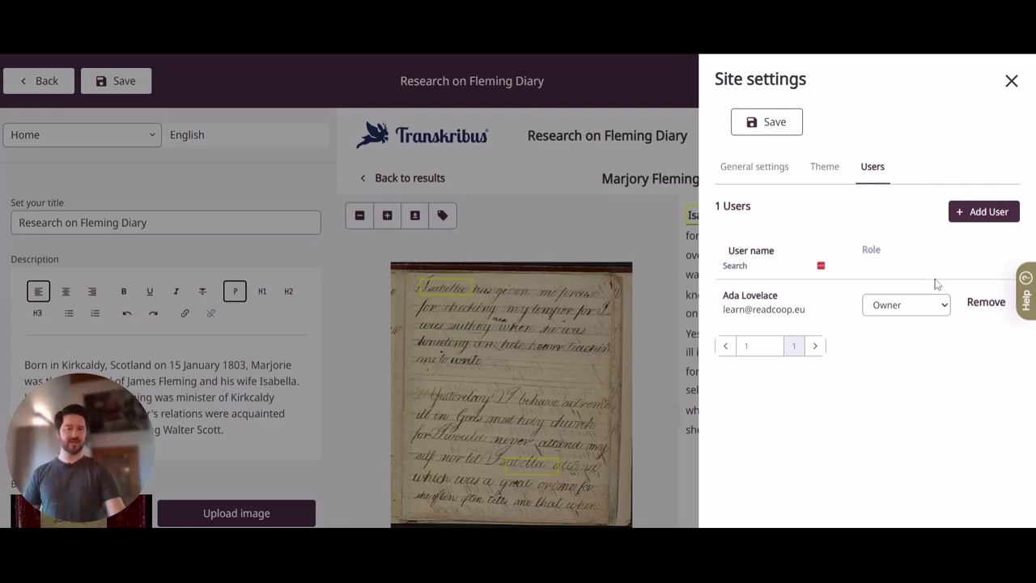
pyautogui.click(943, 304)
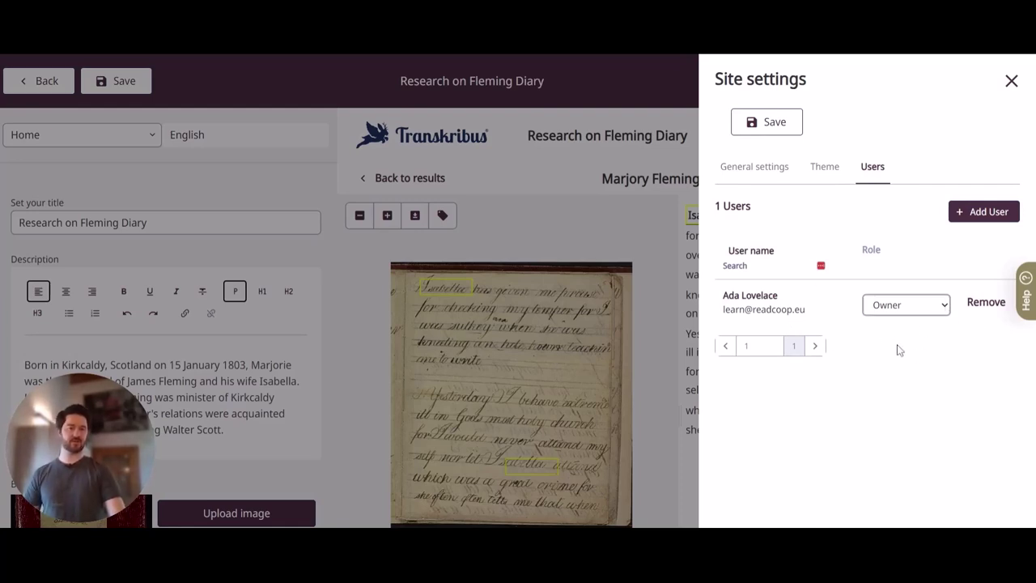
pyautogui.click(979, 377)
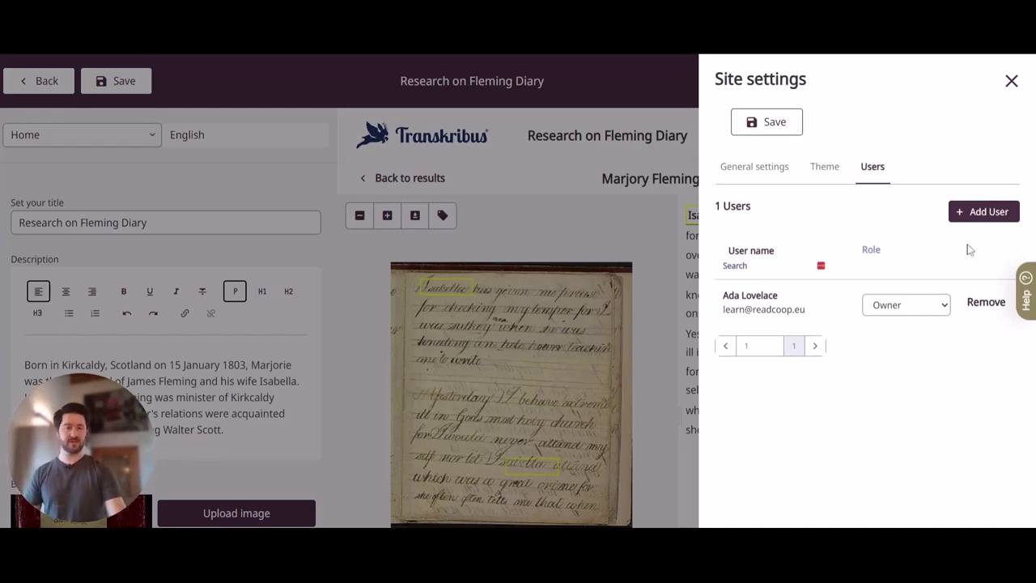
# Search for a second user by the colleague's e-mail address, then close Site settings
pyautogui.click(979, 212)
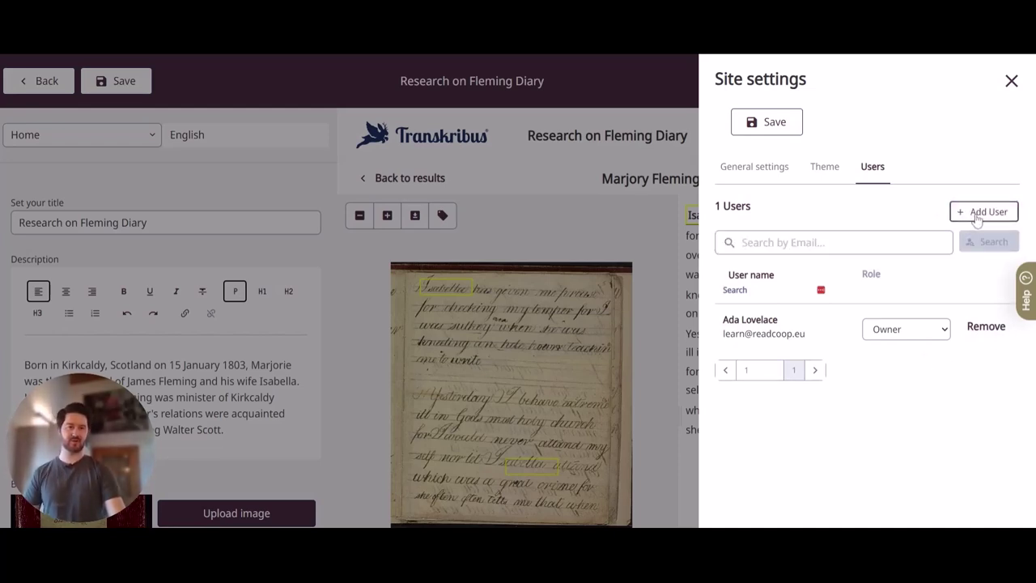
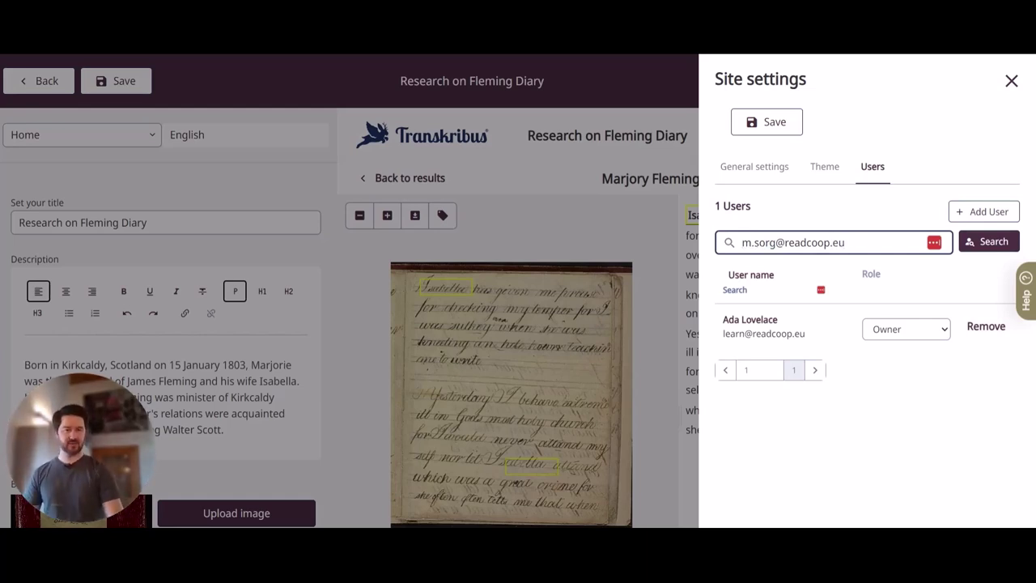
pyautogui.click(986, 245)
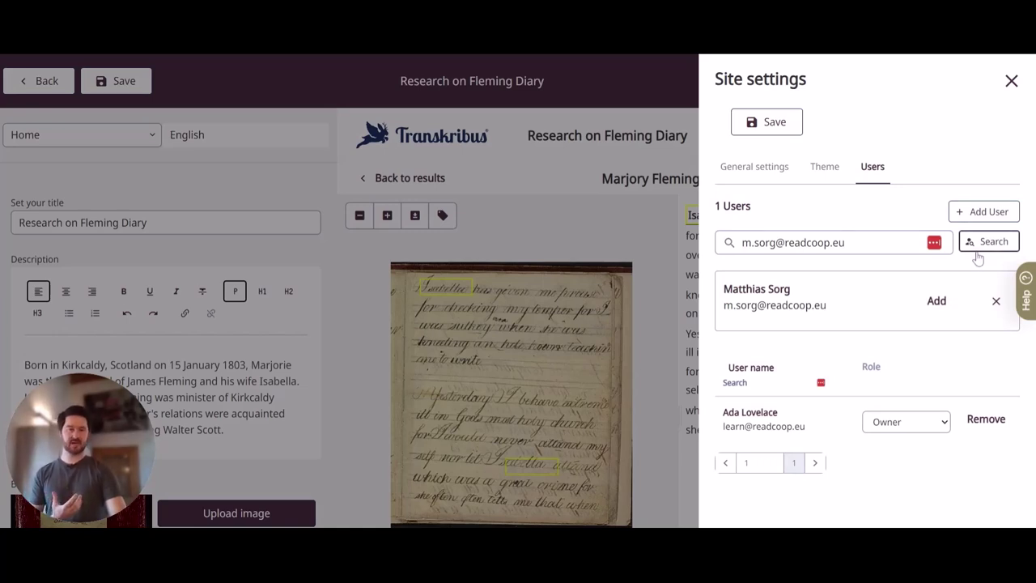
pyautogui.click(977, 253)
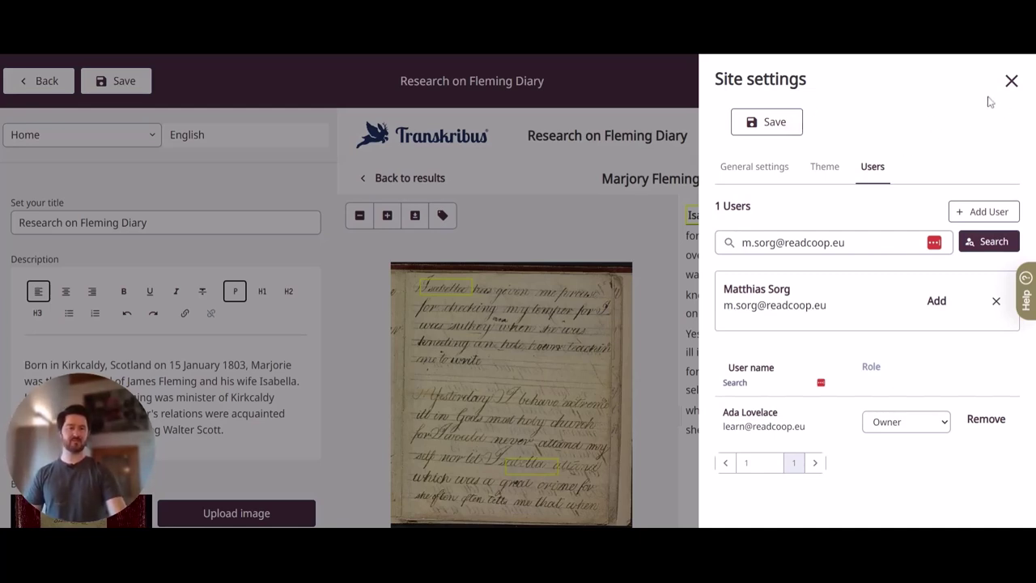
pyautogui.click(1010, 81)
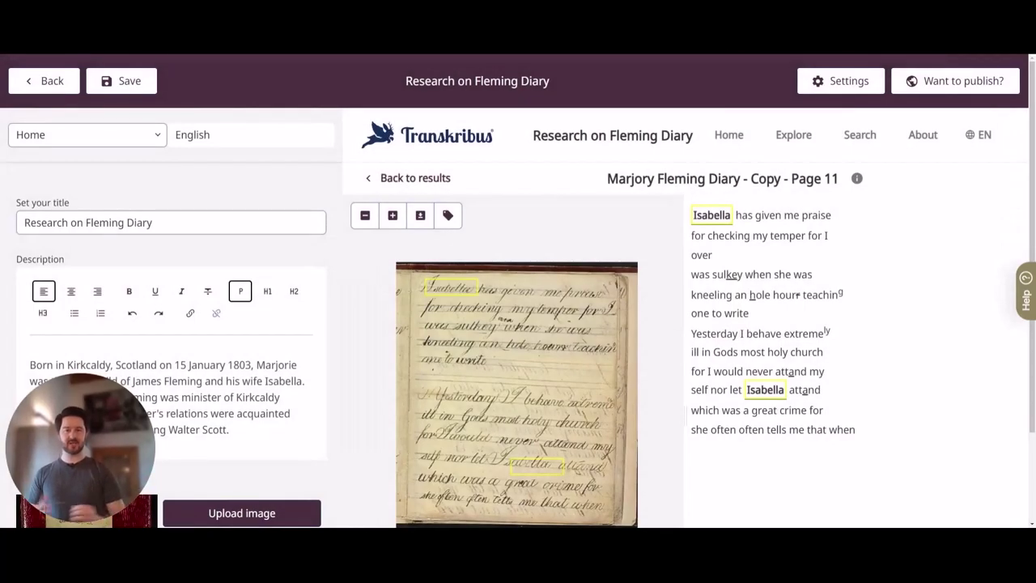